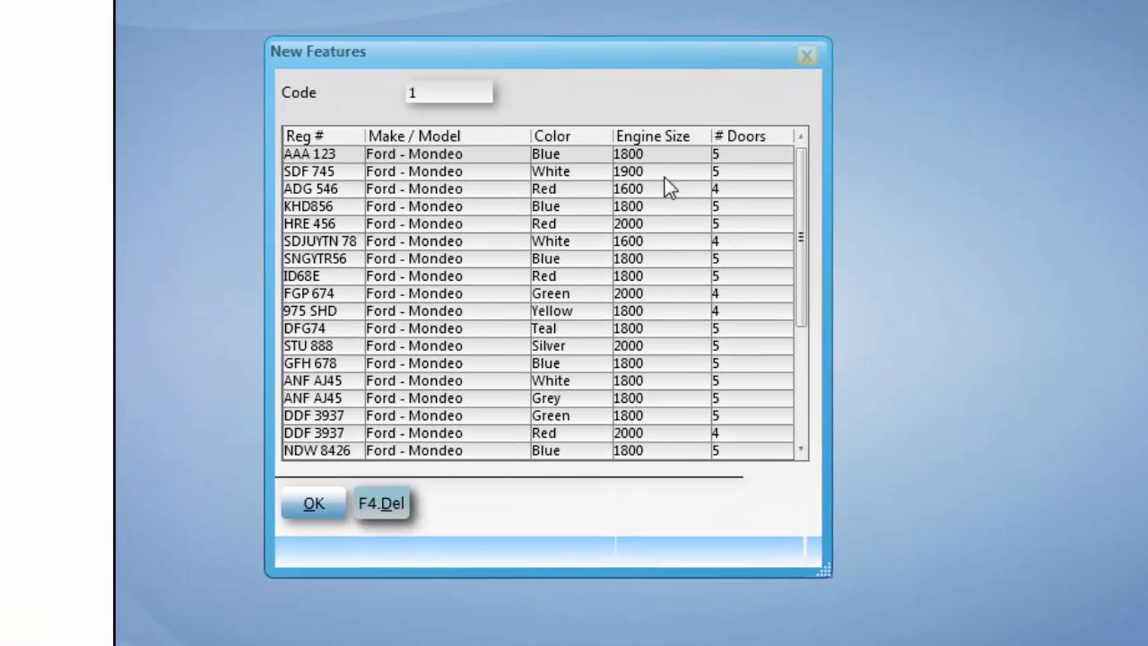
Step: Sort the vehicle grid by Engine Size in ascending and descending order
{"action": "left_click", "coordinate": [652, 139]}
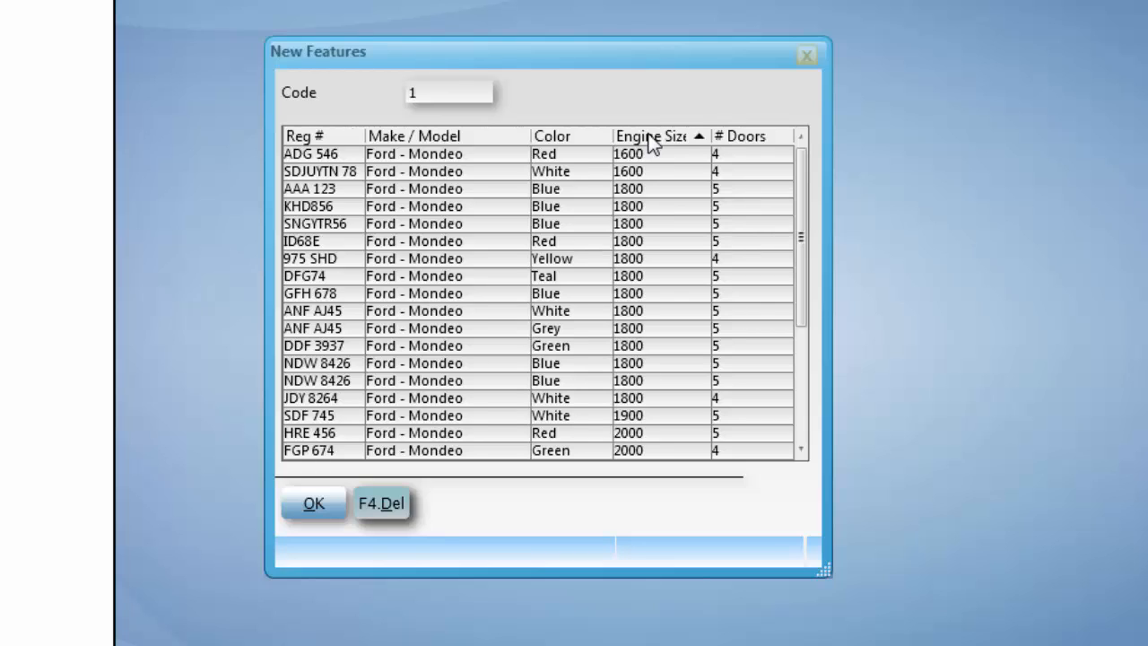
{"action": "left_click", "coordinate": [652, 139]}
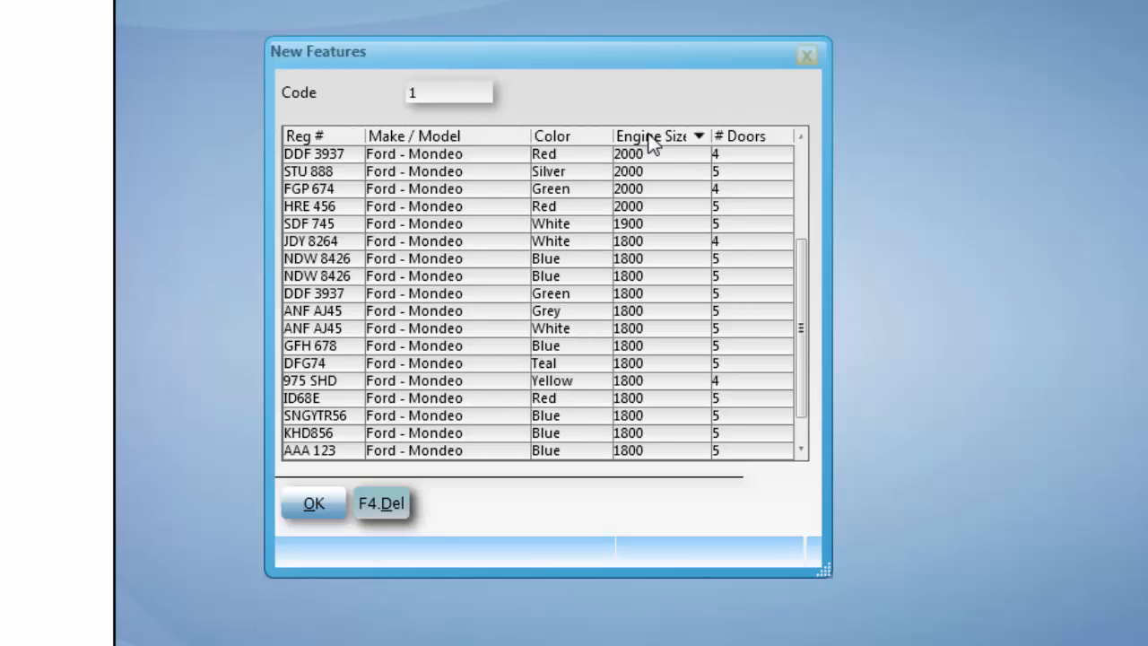
{"action": "left_click", "coordinate": [652, 139]}
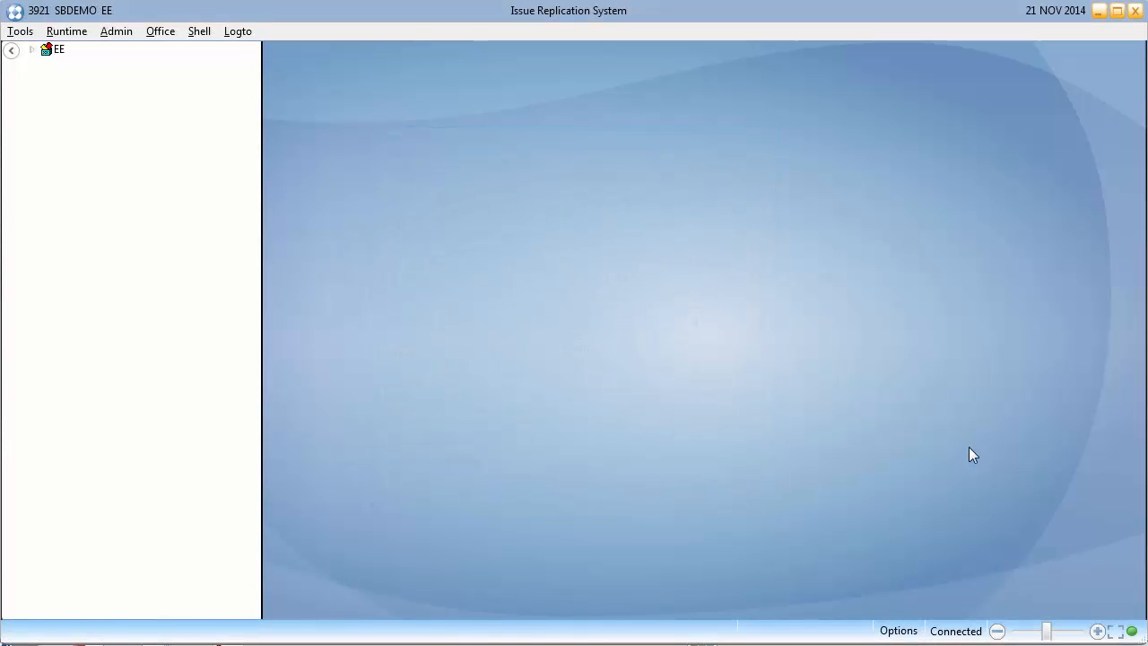
Step: Run the SD process and load the MAIN screen of the GRID_630 dictionary file in the screen designer
{"action": "key", "text": "slash"}
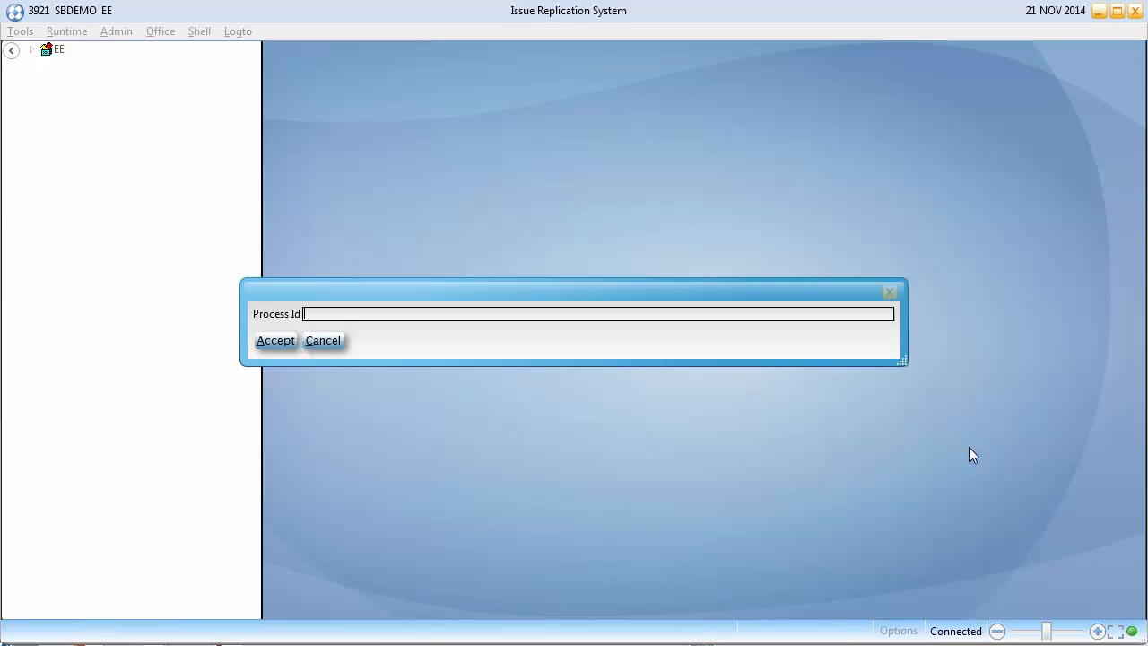
{"action": "type", "text": "SD"}
{"action": "key", "text": "Return"}
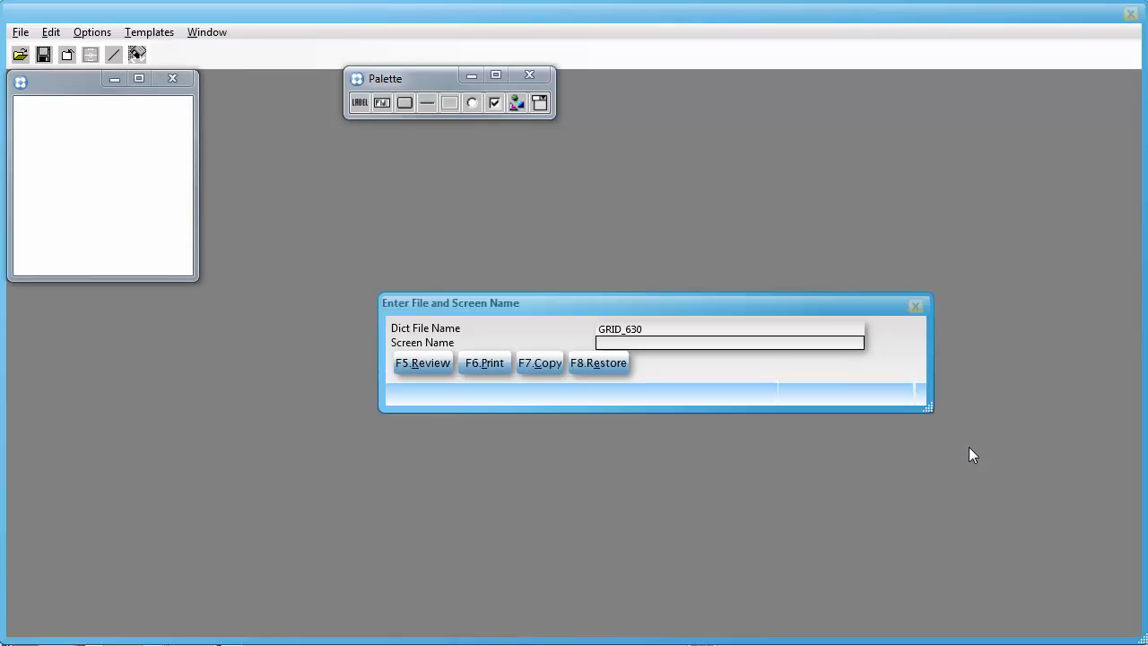
{"action": "key", "text": "Return"}
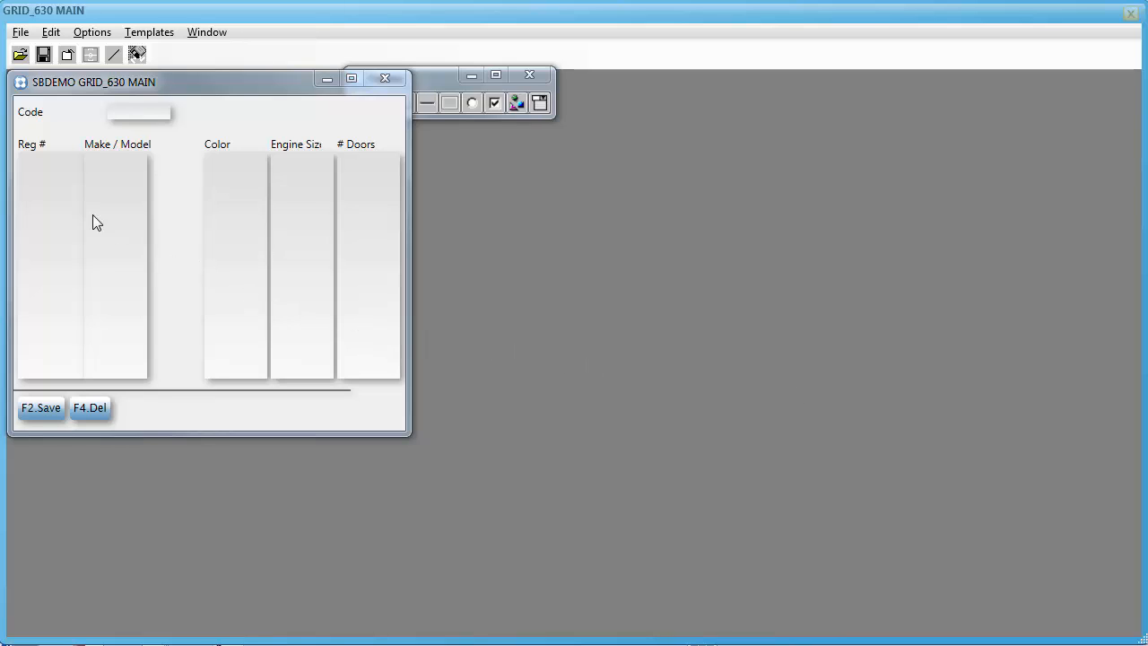
Step: Set the Reg # field's controlling restriction to L - Filter with "And" and accept the field definition
{"action": "left_click", "coordinate": [47, 176]}
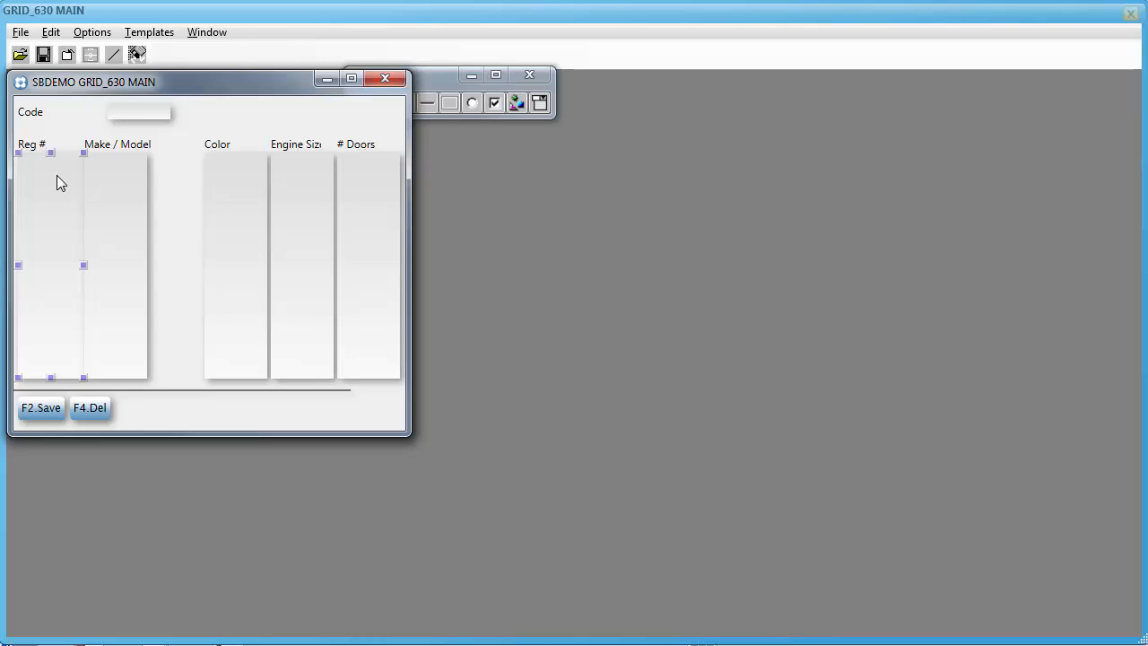
{"action": "double_click", "coordinate": [57, 175]}
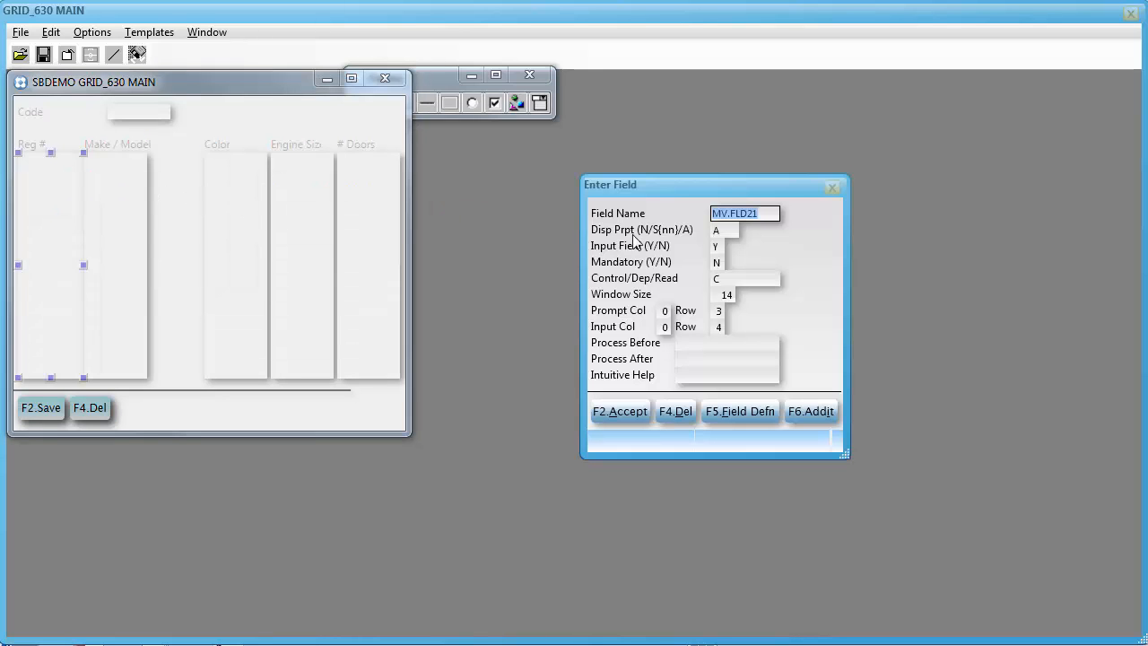
{"action": "left_click", "coordinate": [744, 279]}
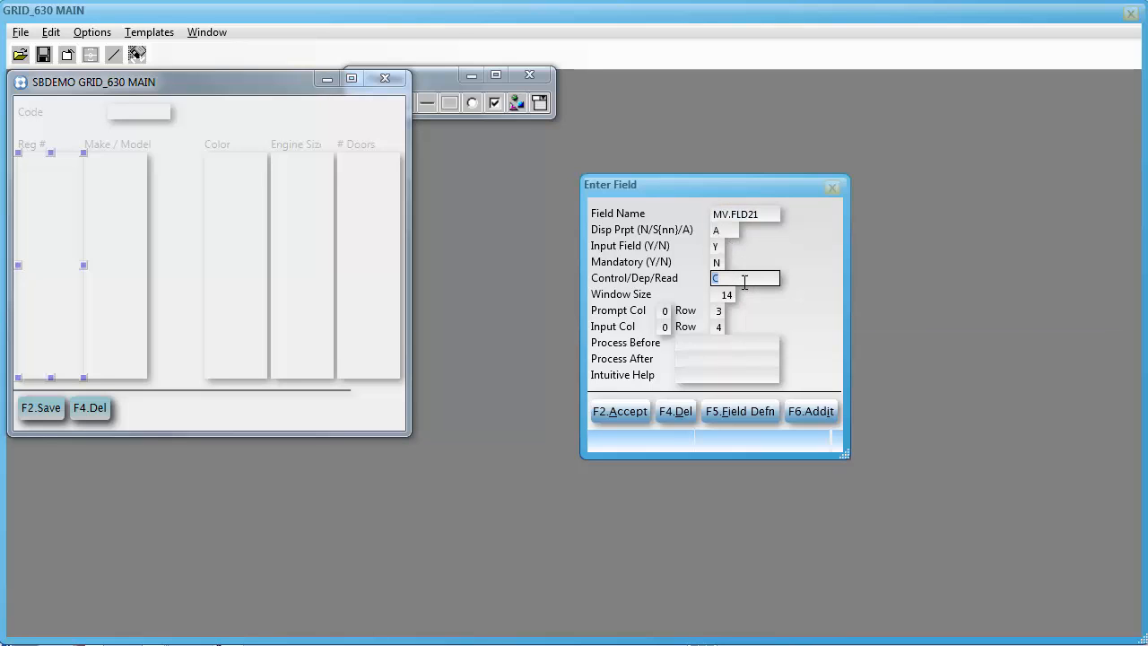
{"action": "key", "text": "Return"}
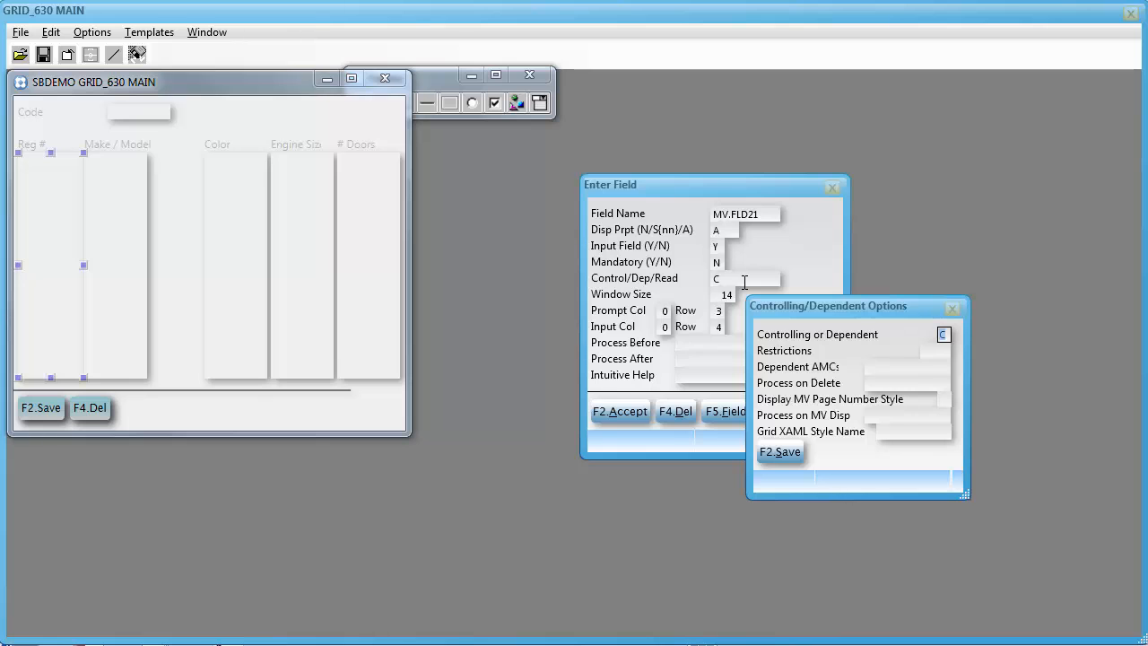
{"action": "left_click", "coordinate": [932, 351]}
{"action": "key", "text": "F3"}
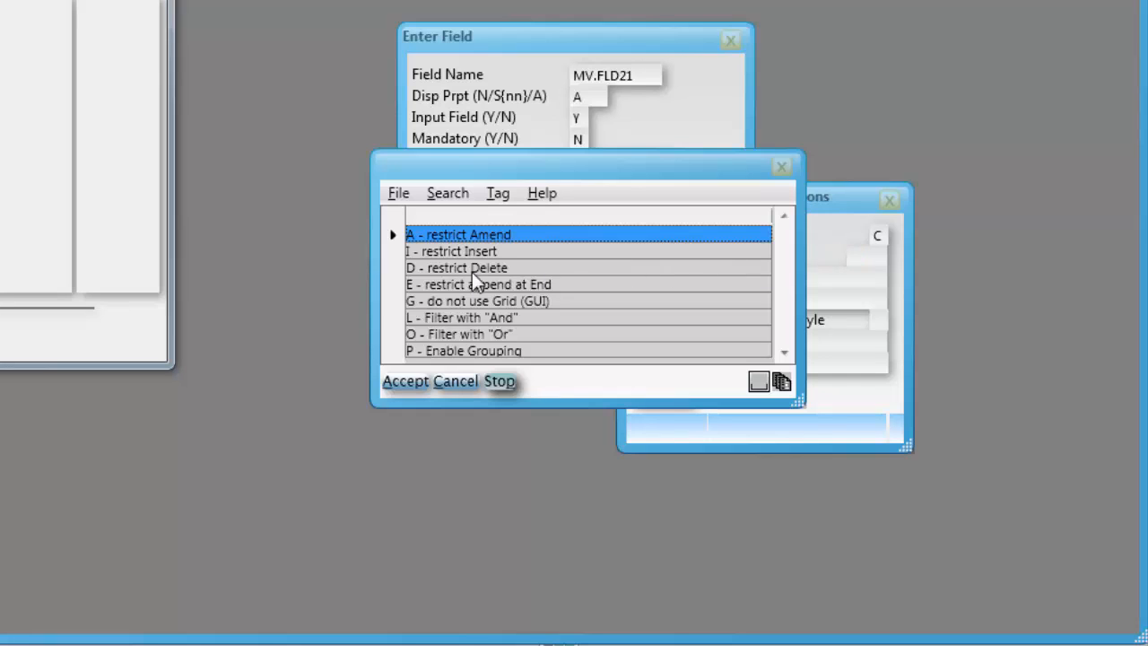
{"action": "left_click", "coordinate": [452, 321]}
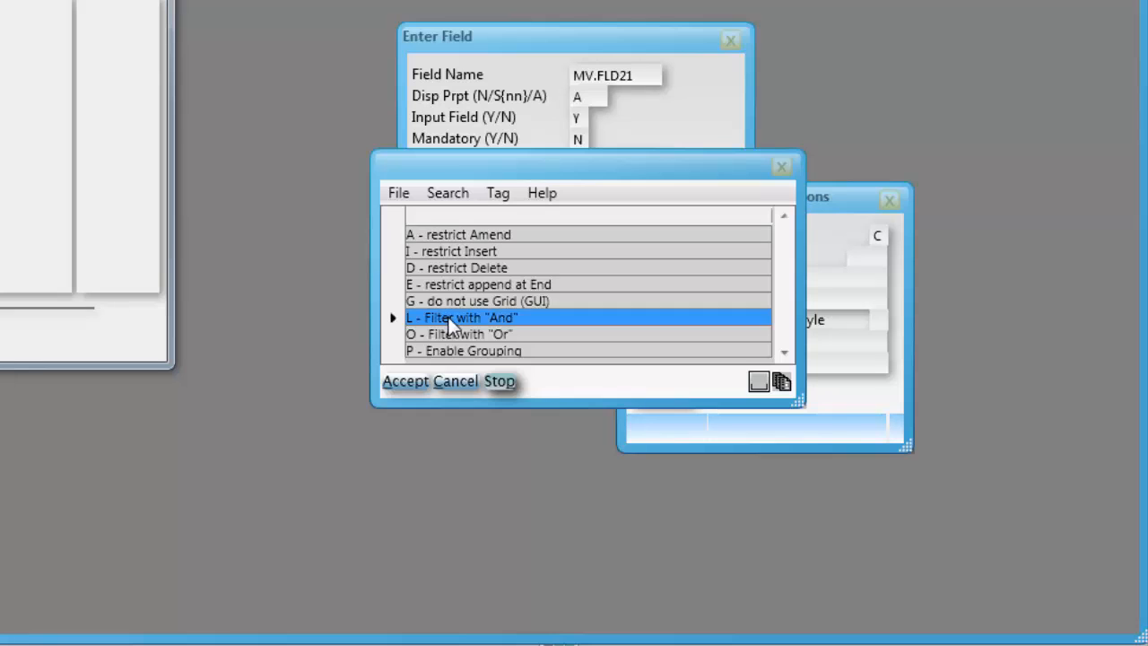
{"action": "left_click", "coordinate": [406, 381]}
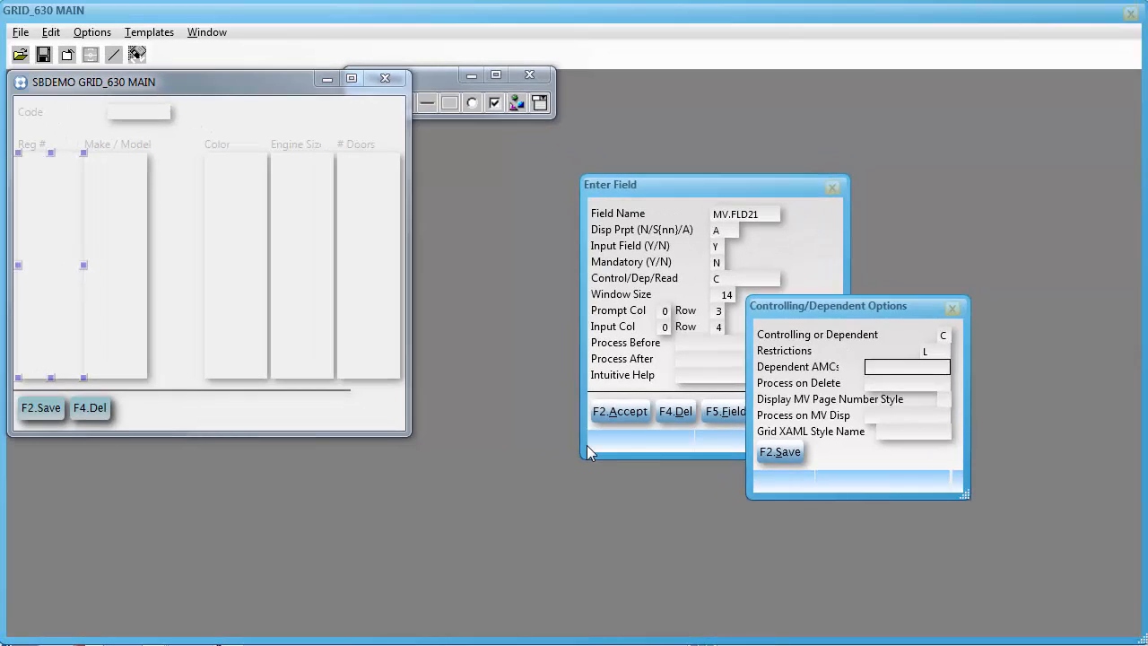
{"action": "left_click", "coordinate": [745, 434]}
{"action": "left_click", "coordinate": [569, 388]}
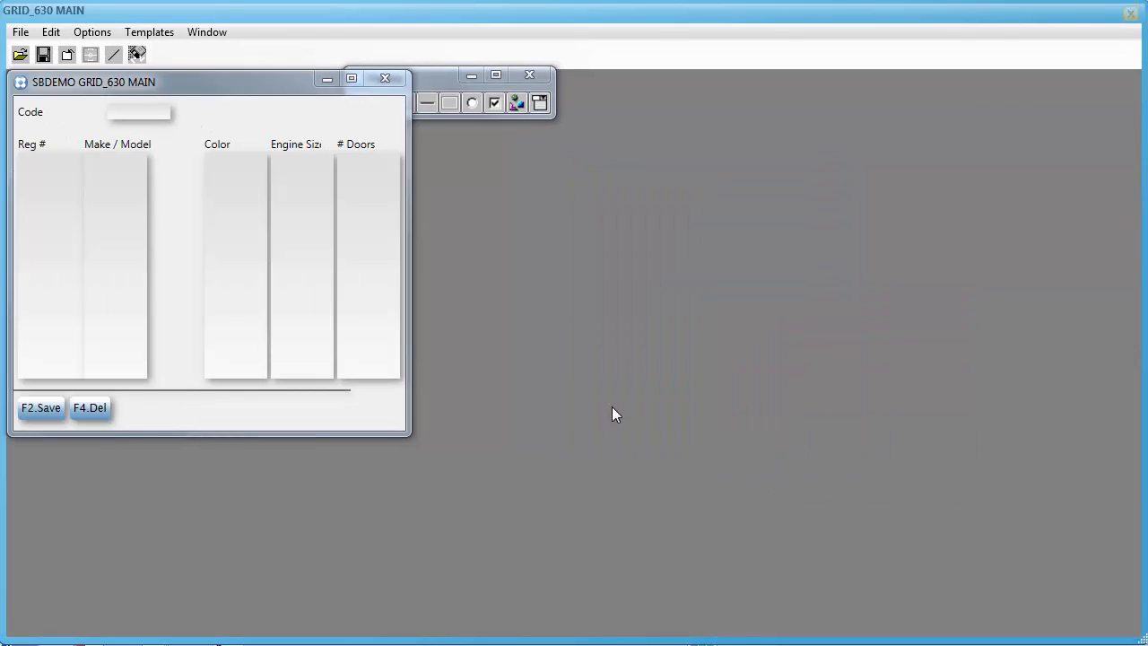
Step: Save the GRID_630 MAIN form and exit the screen designer
{"action": "left_click", "coordinate": [21, 32]}
{"action": "left_click", "coordinate": [38, 97]}
{"action": "left_click", "coordinate": [21, 32]}
{"action": "left_click", "coordinate": [48, 223]}
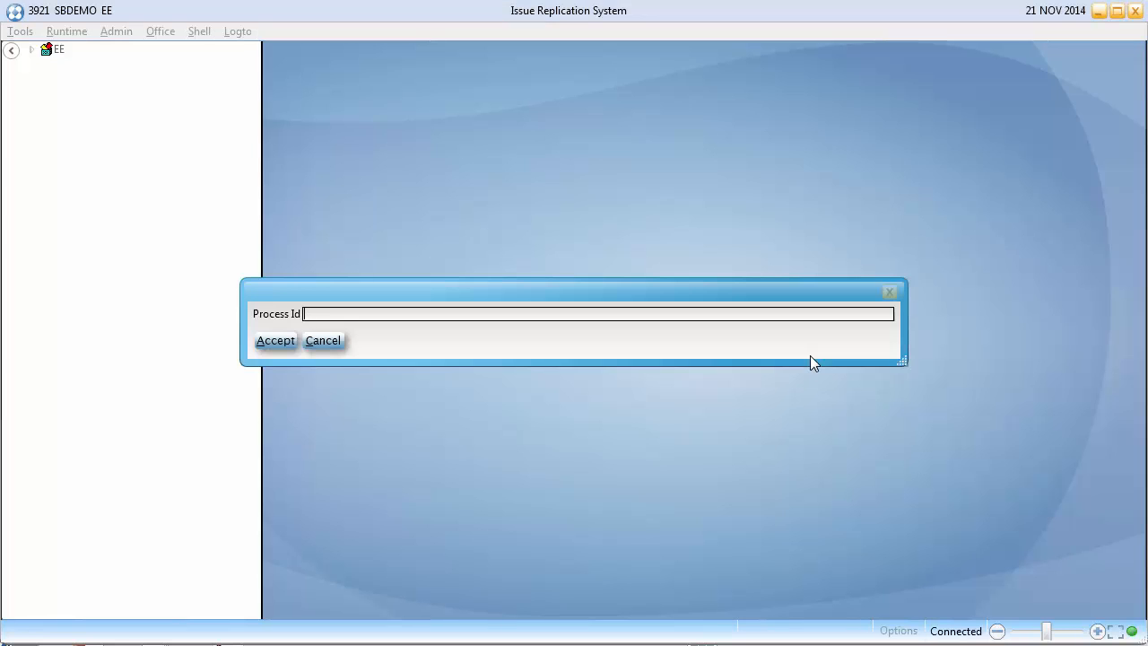
Step: Run the process O*GRID_630*MAIN and load the record with code 1
{"action": "type", "text": "O*GRID_630*MAIN"}
{"action": "key", "text": "Return"}
{"action": "type", "text": "1"}
{"action": "key", "text": "Return"}
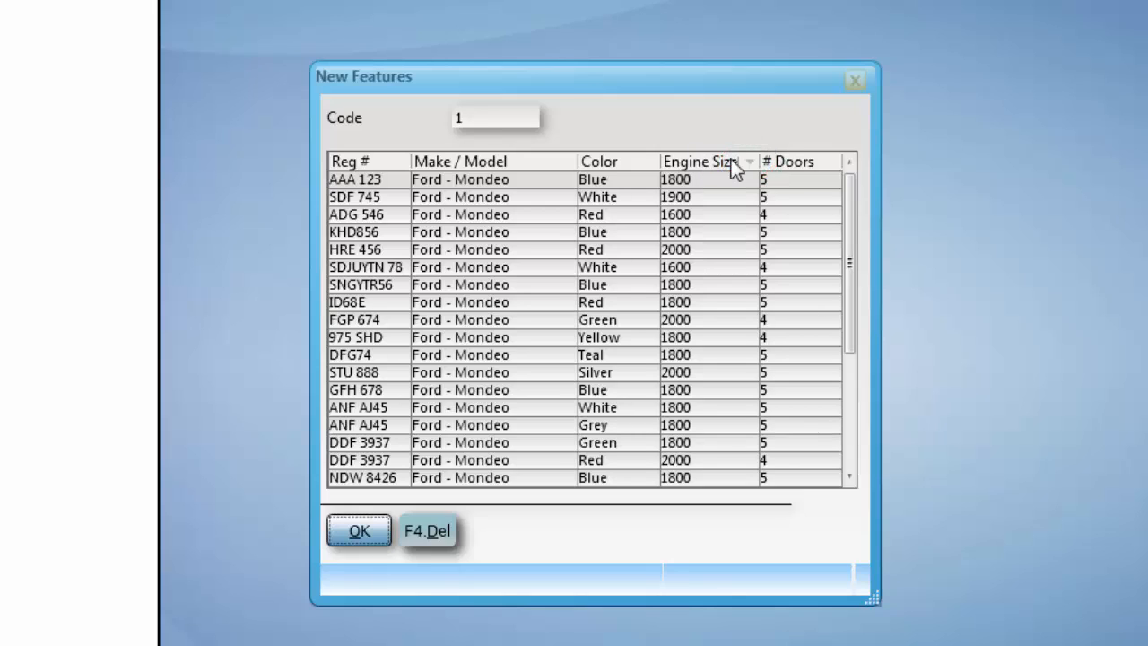
Step: Filter the # Doors column of the grid to vehicles with 4 doors
{"action": "left_click", "coordinate": [831, 163]}
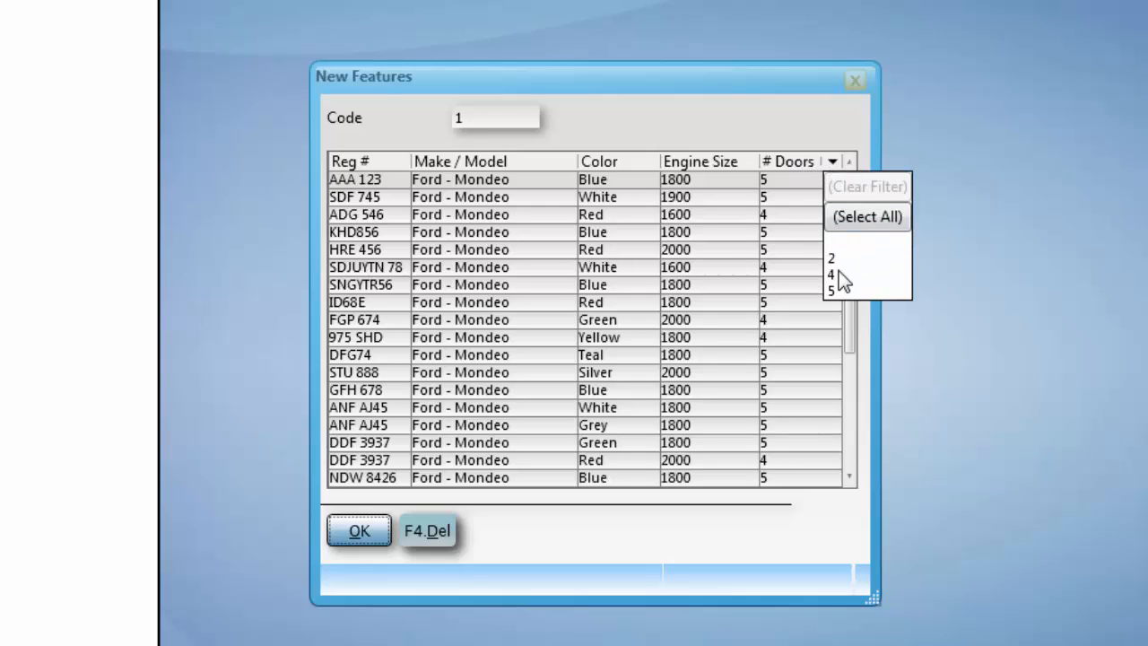
{"action": "left_click", "coordinate": [837, 275]}
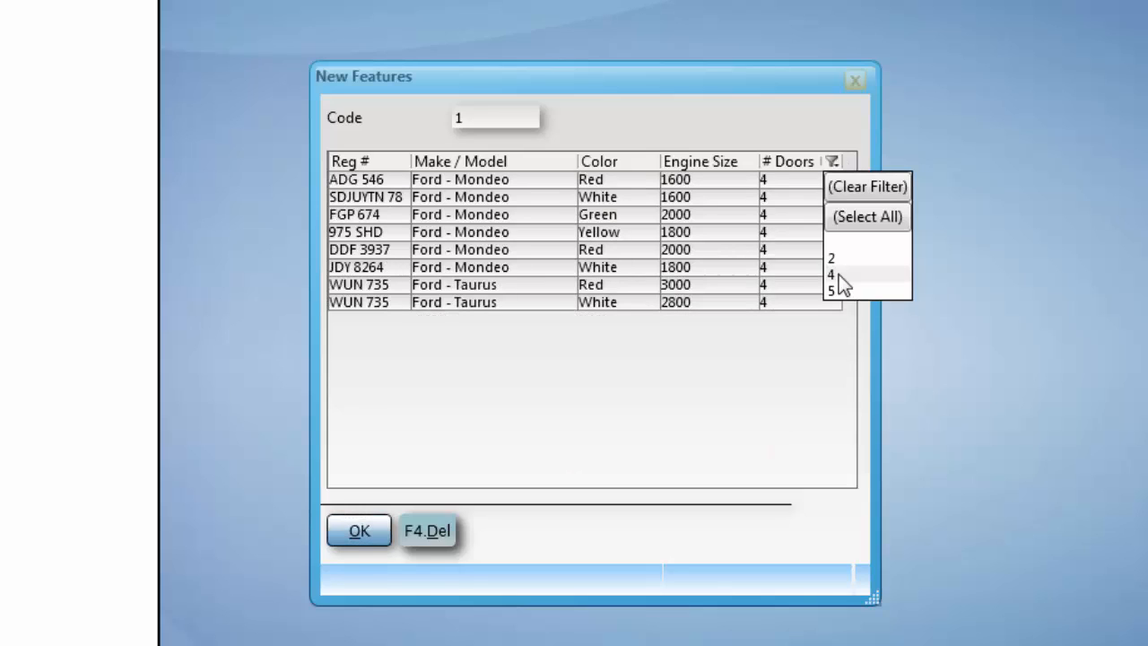
{"action": "left_click", "coordinate": [824, 124]}
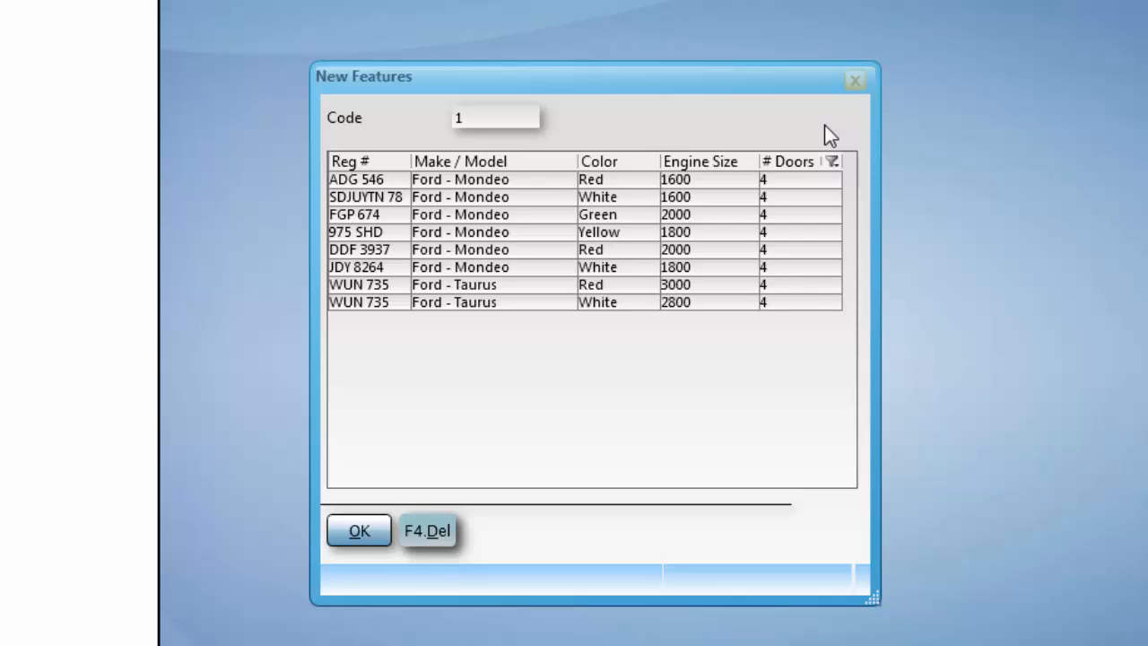
Step: Add a Color filter for Red and White to the vehicle grid
{"action": "left_click", "coordinate": [650, 163]}
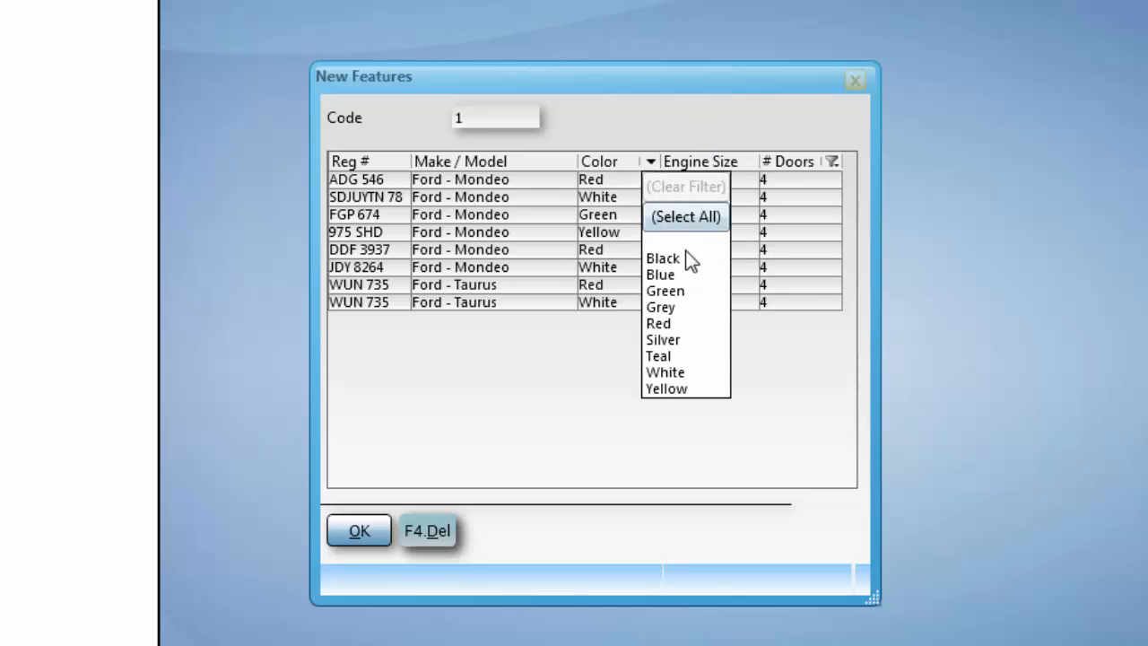
{"action": "left_click", "coordinate": [659, 325]}
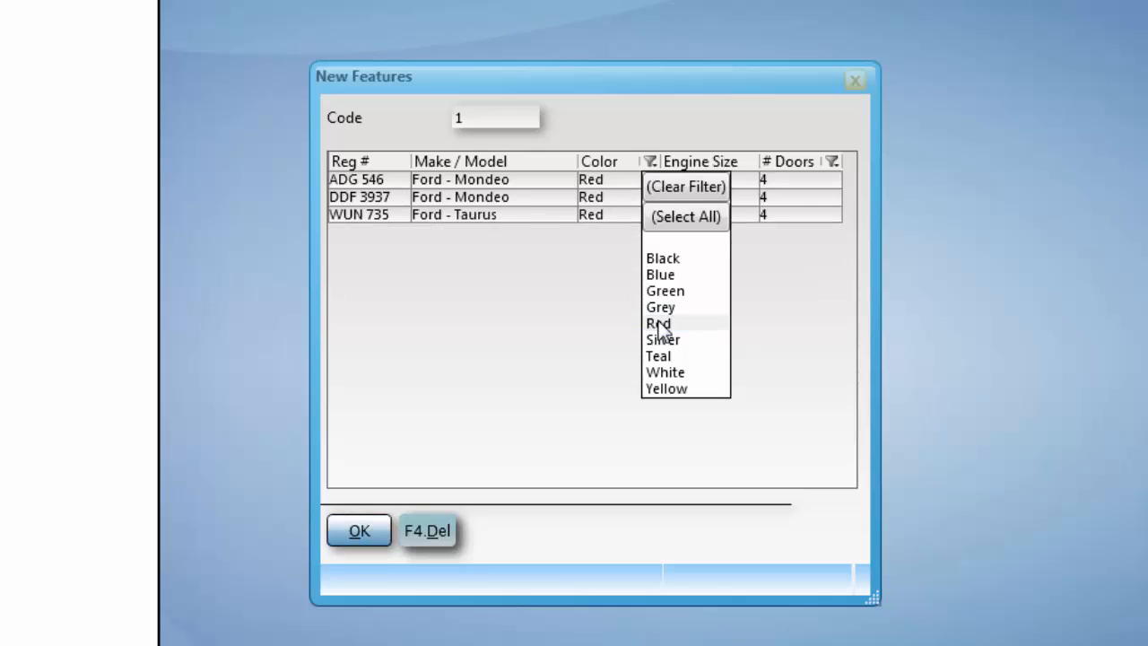
{"action": "left_click", "coordinate": [675, 374]}
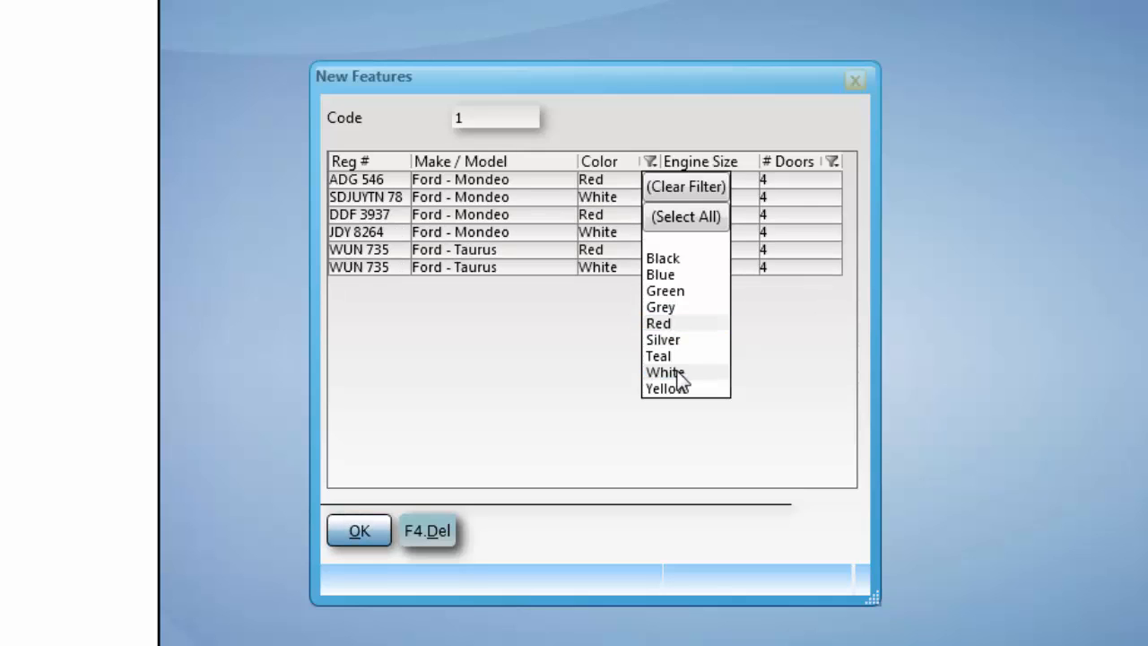
{"action": "left_click", "coordinate": [614, 113]}
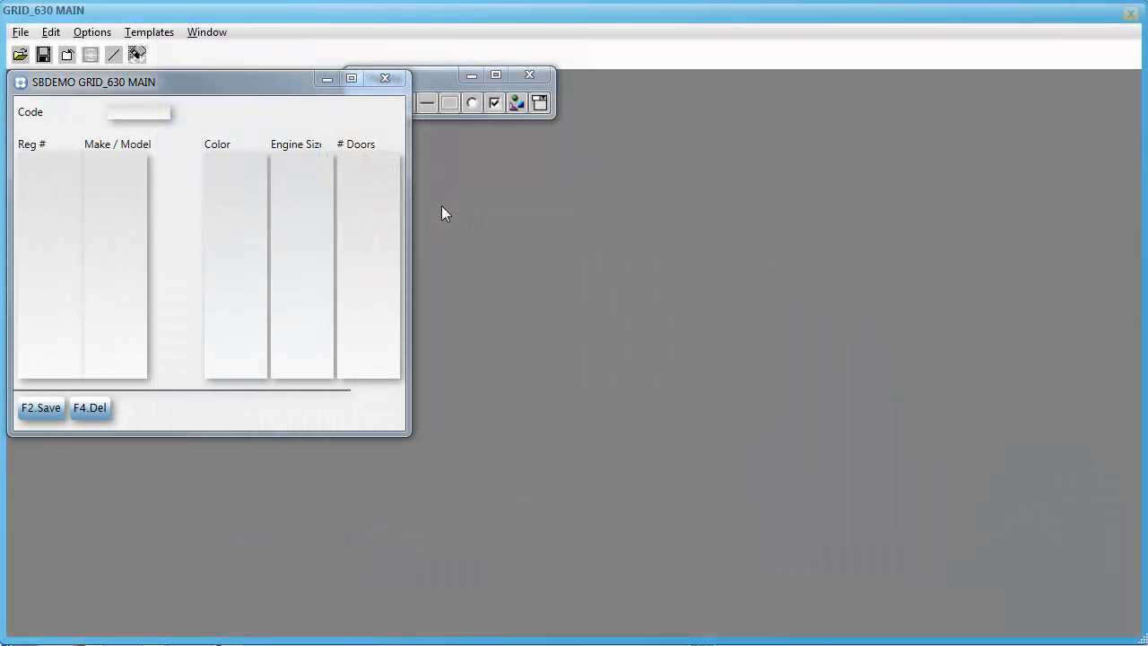
Step: Change the Reg # field's Control/Dep/Read code to CO and accept the field definition
{"action": "left_click", "coordinate": [59, 224]}
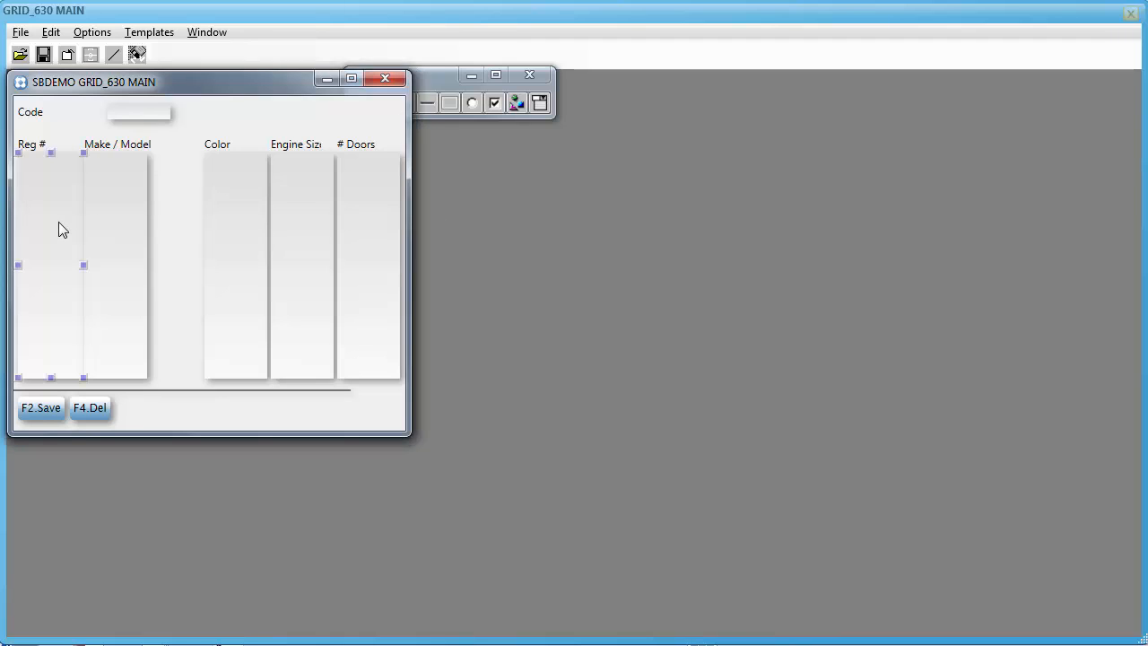
{"action": "double_click", "coordinate": [59, 225]}
{"action": "left_click", "coordinate": [756, 278]}
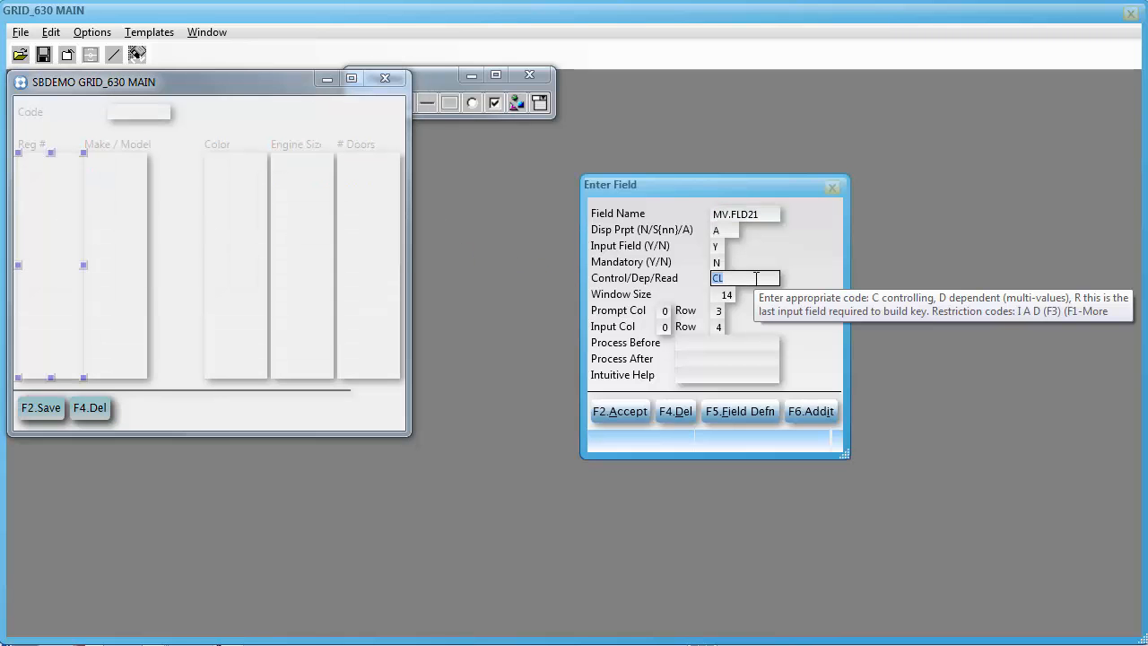
{"action": "type", "text": "CO"}
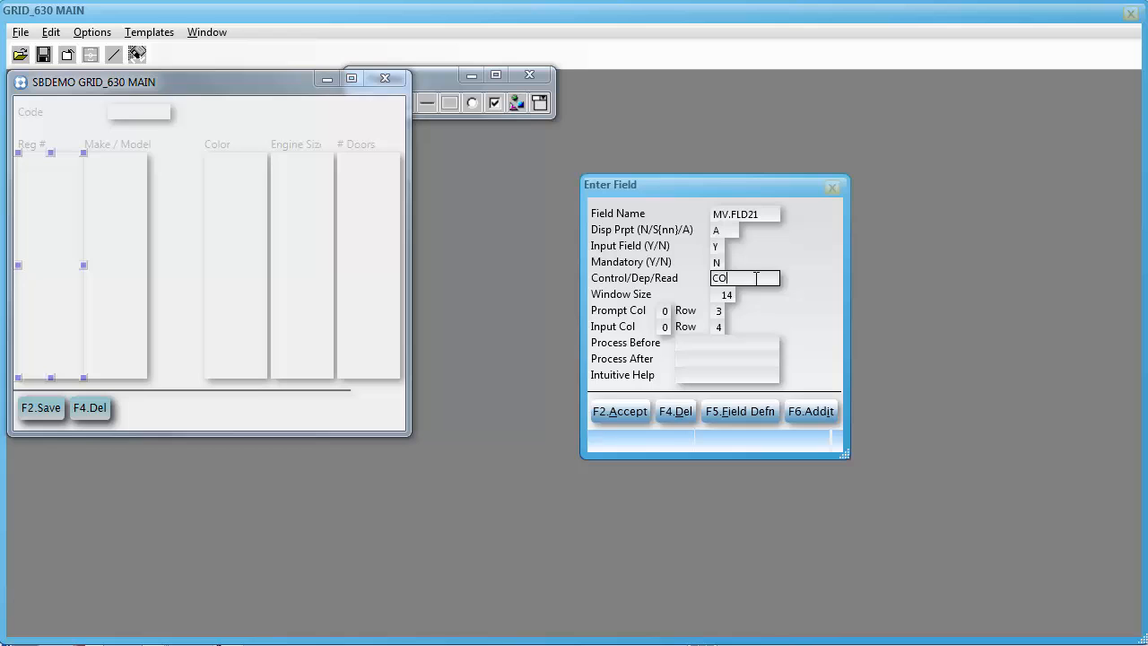
{"action": "left_click", "coordinate": [638, 413]}
Step: Save the modified GRID_630 MAIN form and leave the screen designer
{"action": "left_click", "coordinate": [19, 32]}
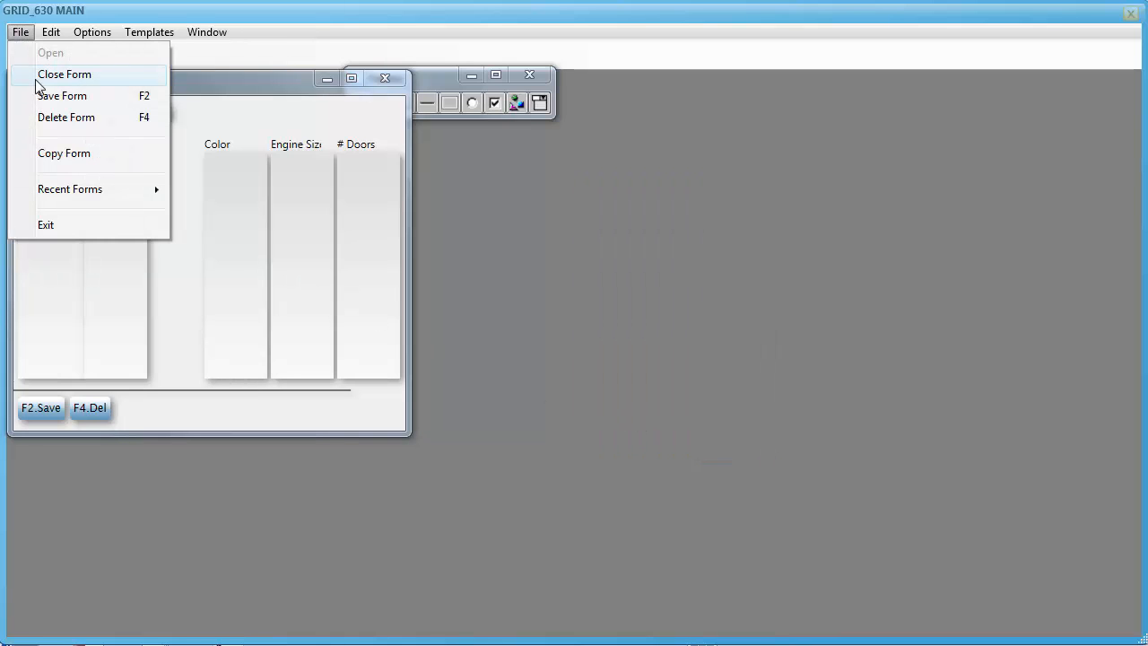
{"action": "left_click", "coordinate": [19, 32]}
{"action": "left_click", "coordinate": [19, 32]}
{"action": "left_click", "coordinate": [46, 225]}
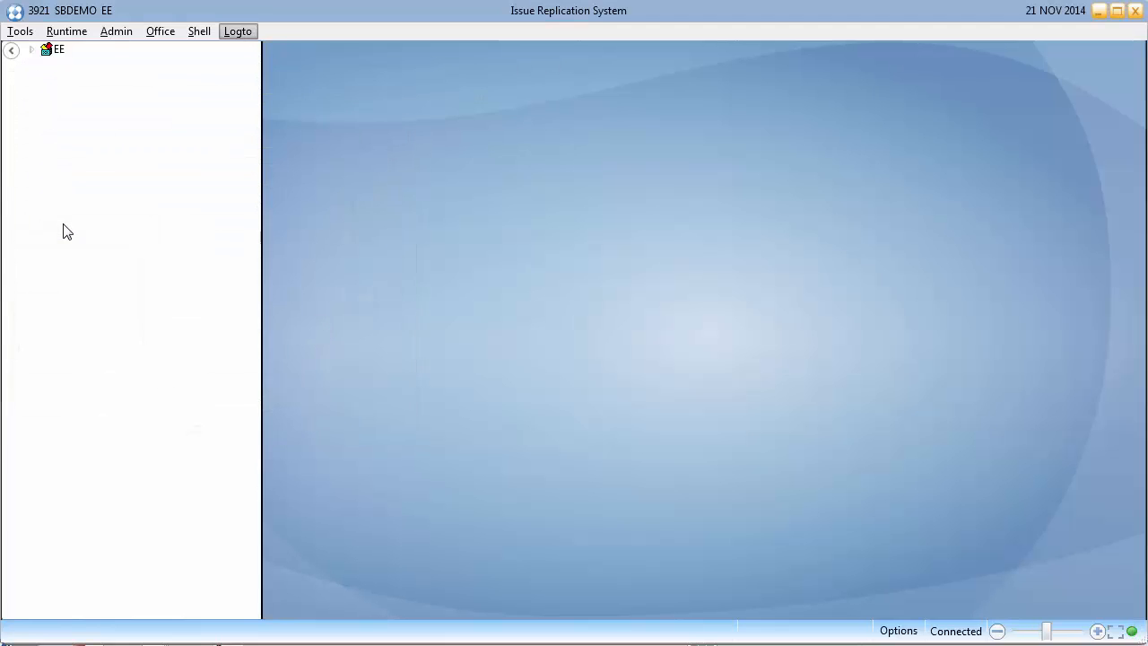
Step: Run the grid screen process again to open New Features with record code 1
{"action": "type", "text": "O*GRID_FEATURES"}
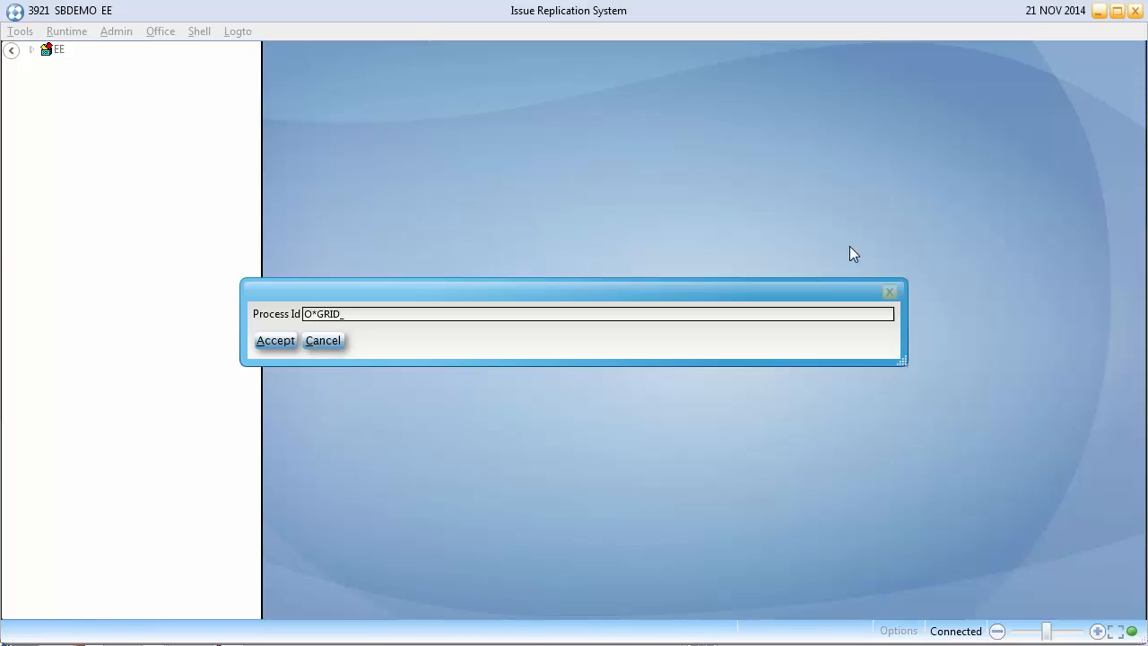
{"action": "key", "text": "Return"}
{"action": "type", "text": "1"}
{"action": "key", "text": "Return"}
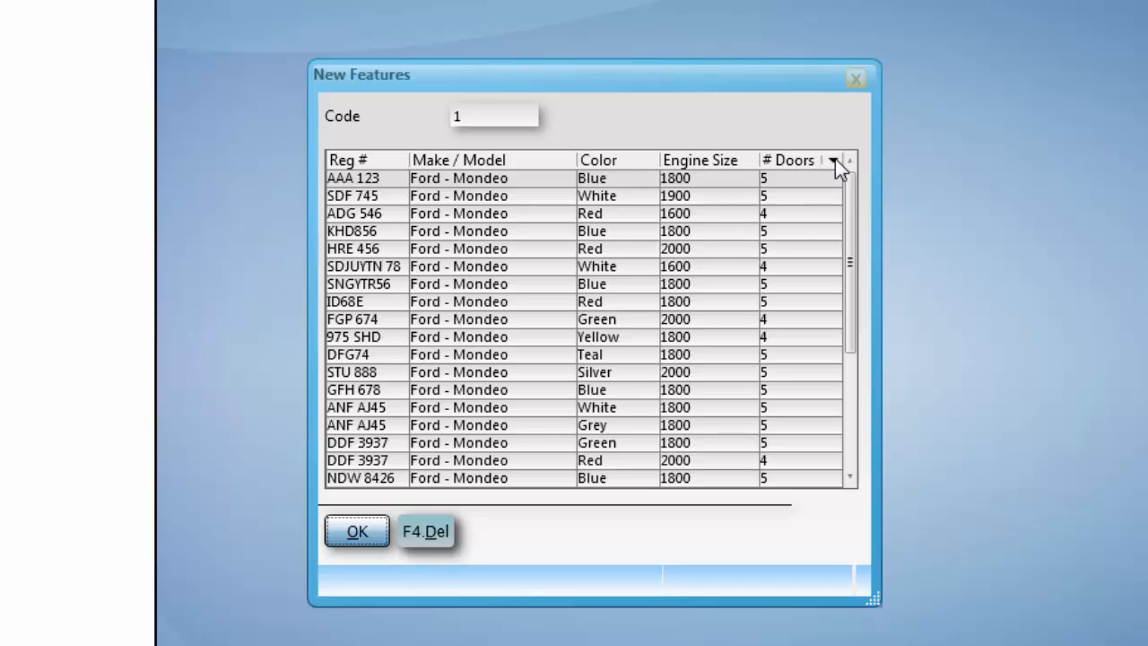
Step: Filter the reopened grid's # Doors column by the value 4
{"action": "left_click", "coordinate": [834, 161]}
{"action": "left_click", "coordinate": [848, 272]}
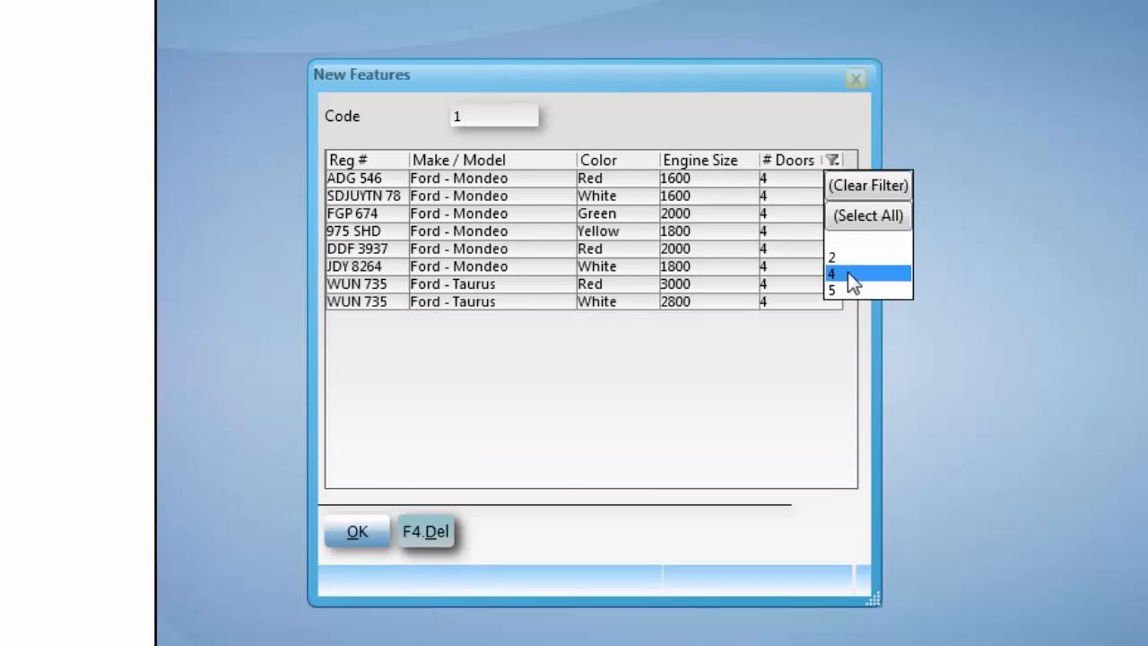
{"action": "left_click", "coordinate": [760, 114]}
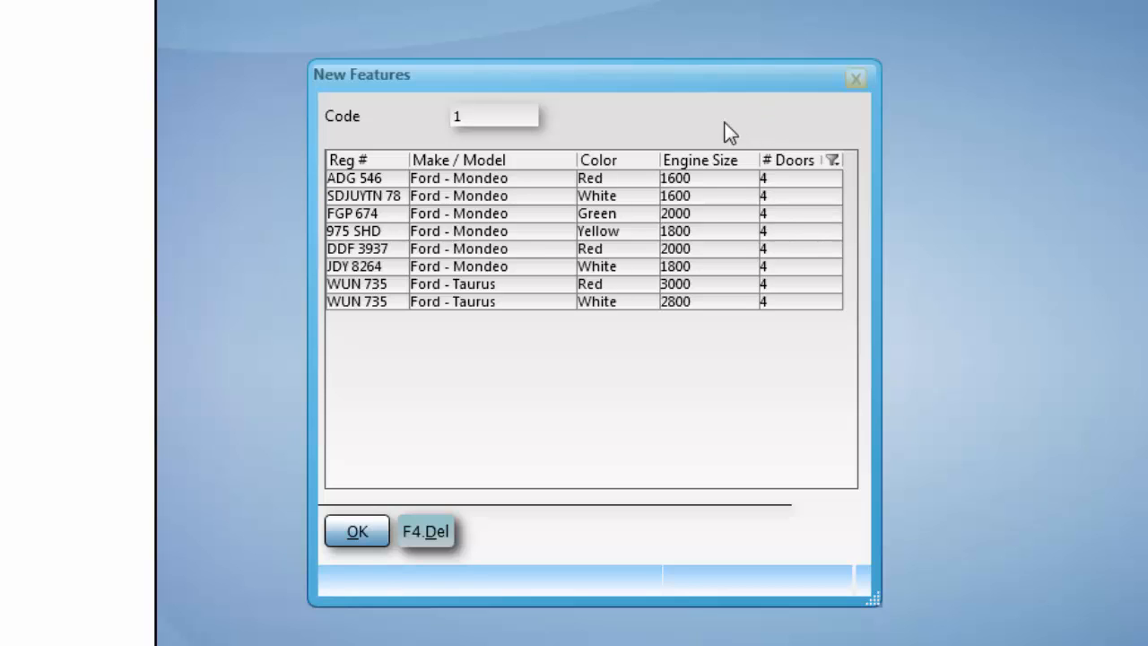
Step: Select Red and White in the Color column's filter
{"action": "left_click", "coordinate": [650, 161]}
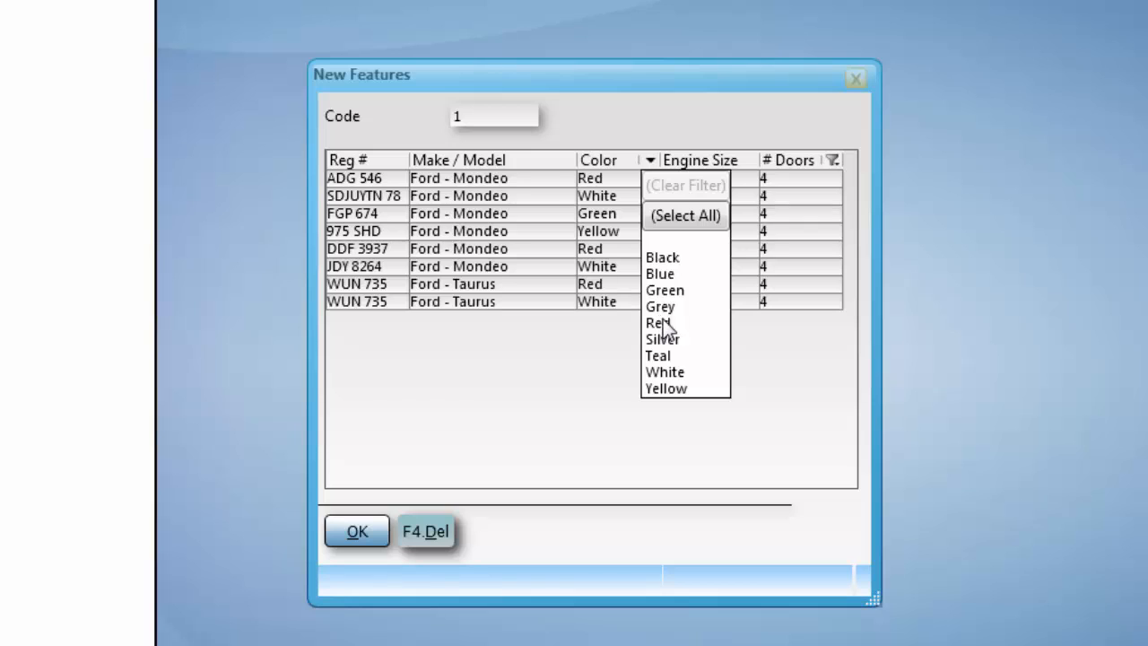
{"action": "left_click", "coordinate": [664, 325]}
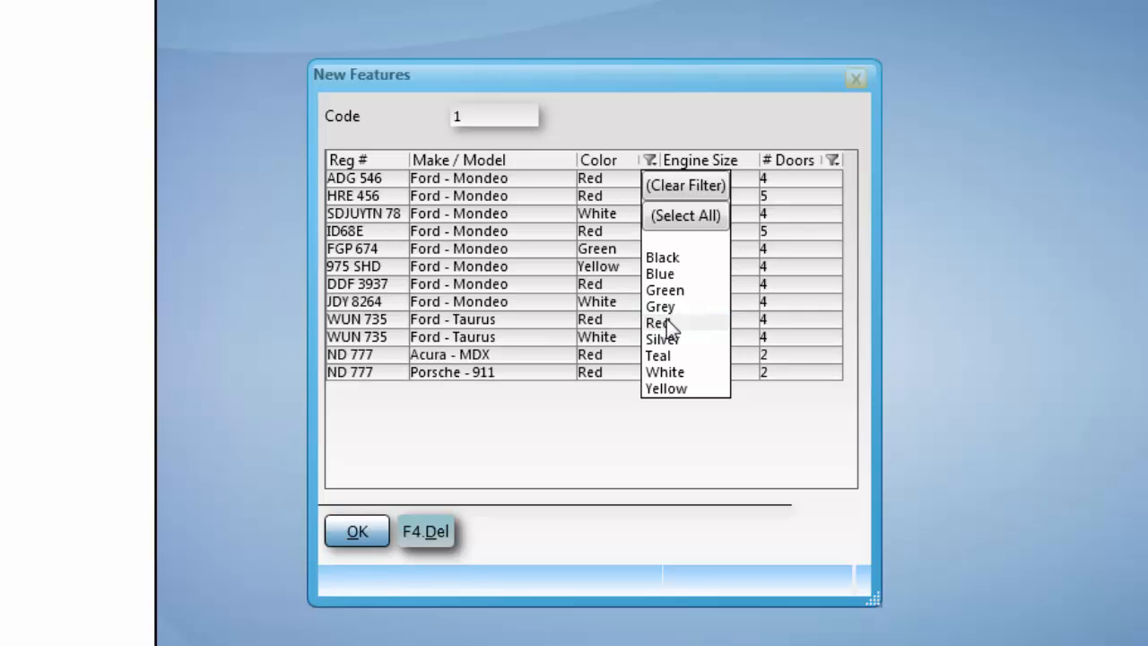
{"action": "left_click", "coordinate": [669, 371]}
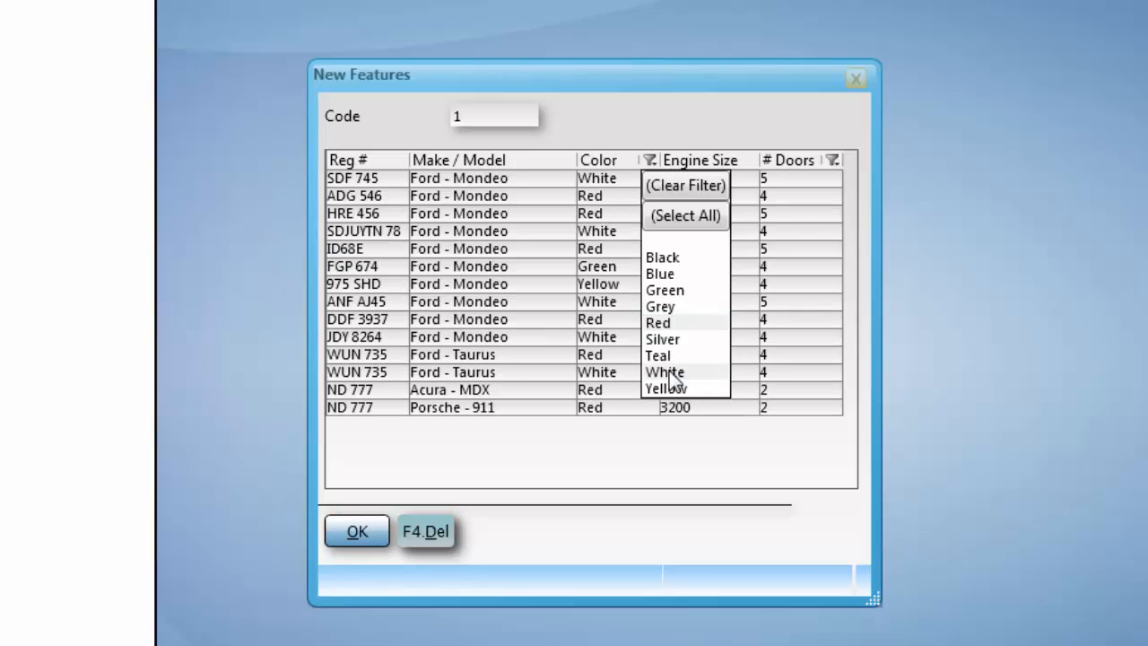
Step: Close the Color column's filter list with Red and White selected
{"action": "left_click", "coordinate": [616, 105]}
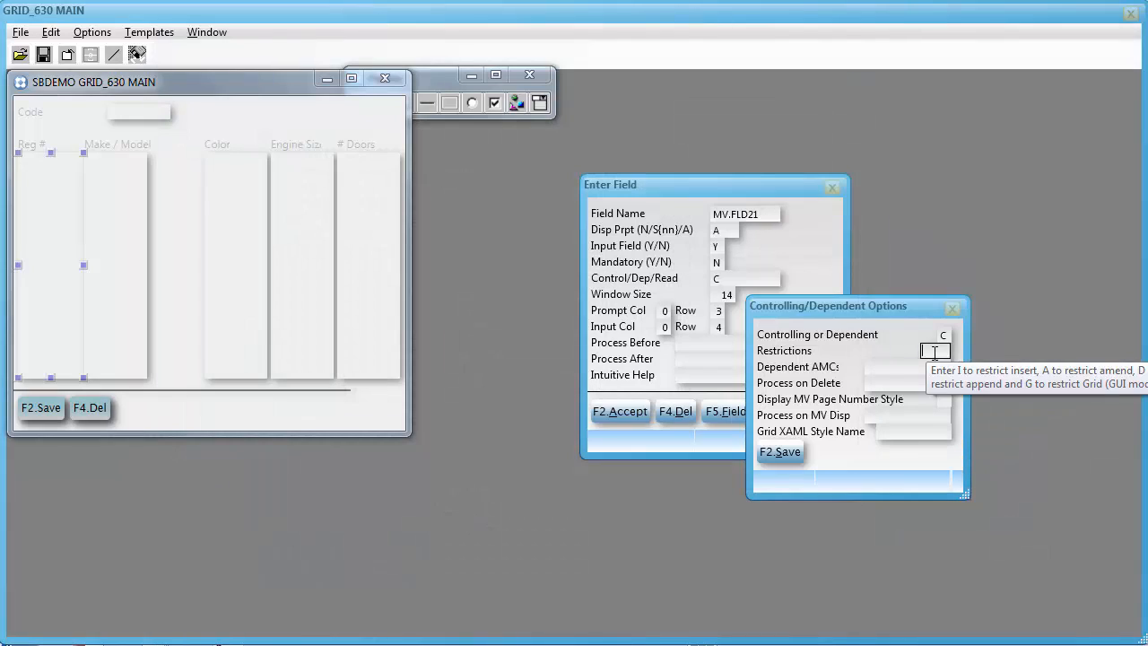
Step: Set the MV.FLD21 field's Restrictions option to P - Enable Grouping, save the controlling options and accept the field
{"action": "double_click", "coordinate": [935, 352]}
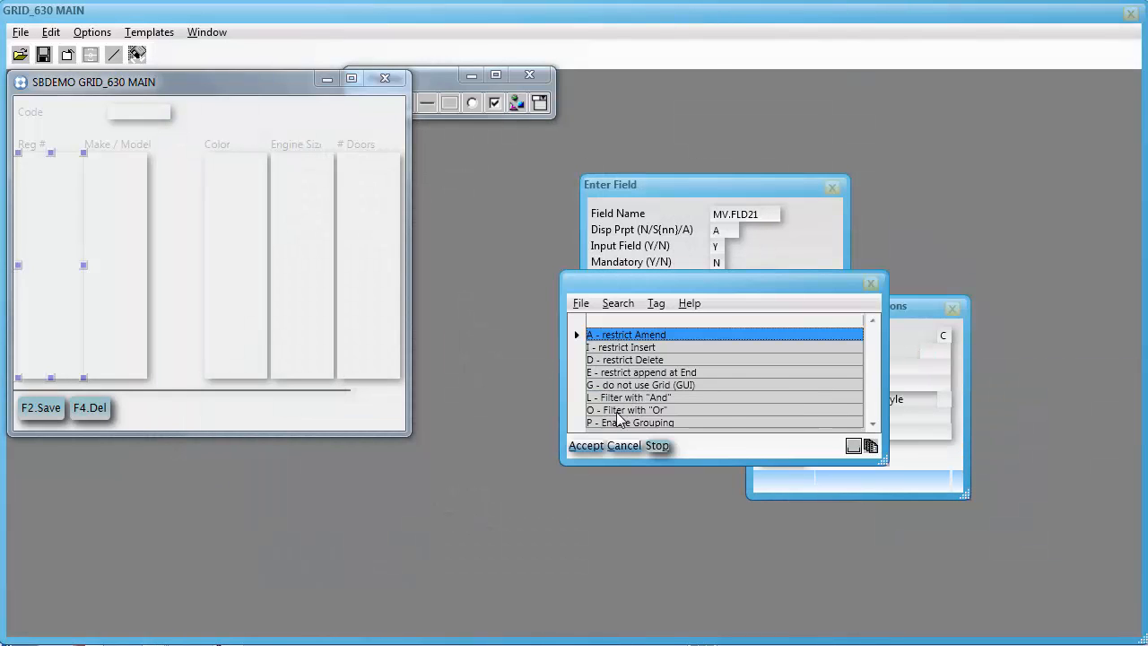
{"action": "left_click", "coordinate": [615, 424]}
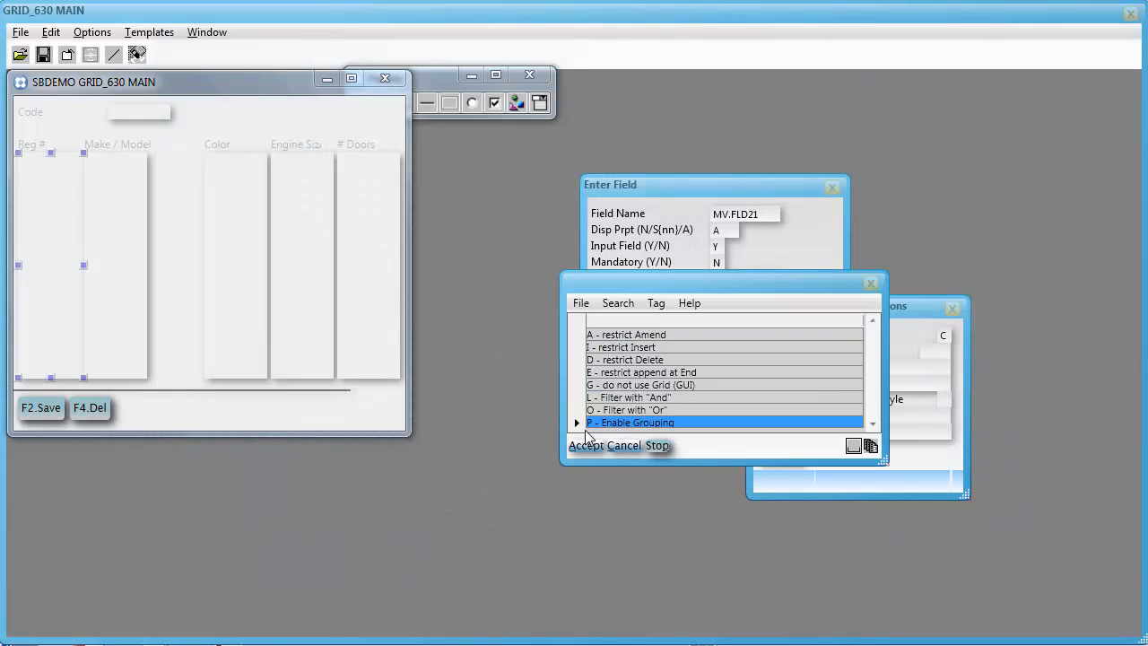
{"action": "left_click", "coordinate": [580, 447]}
{"action": "left_click", "coordinate": [771, 451]}
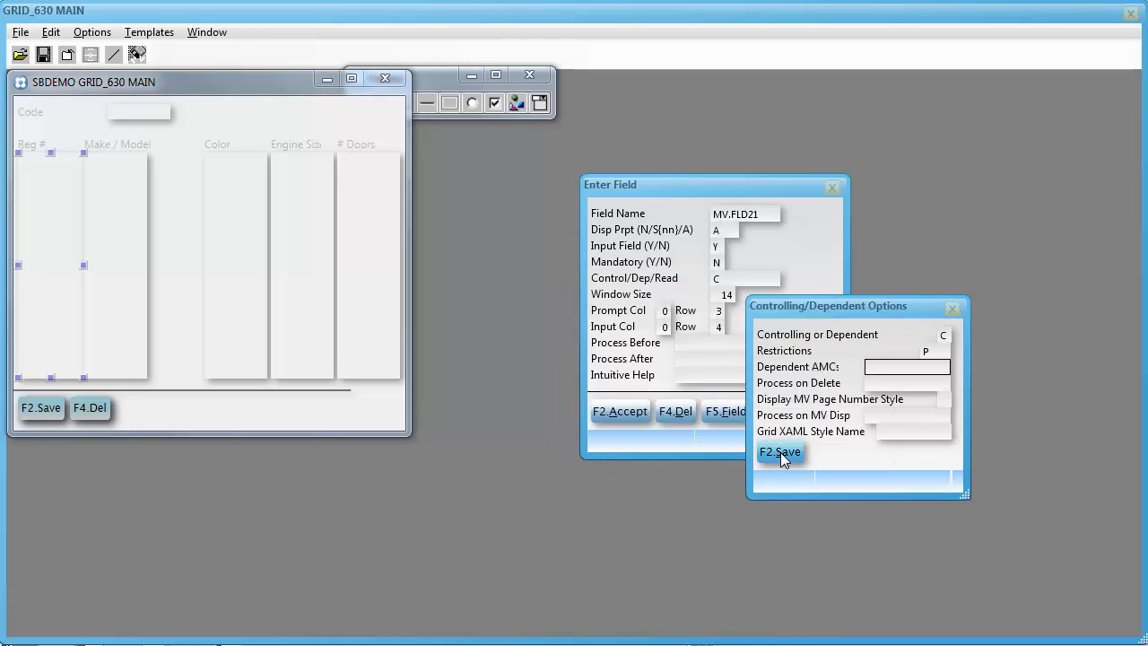
{"action": "left_click", "coordinate": [603, 411]}
Step: Save the GRID_630 MAIN form with its grouping option and exit the screen designer
{"action": "left_click", "coordinate": [19, 34]}
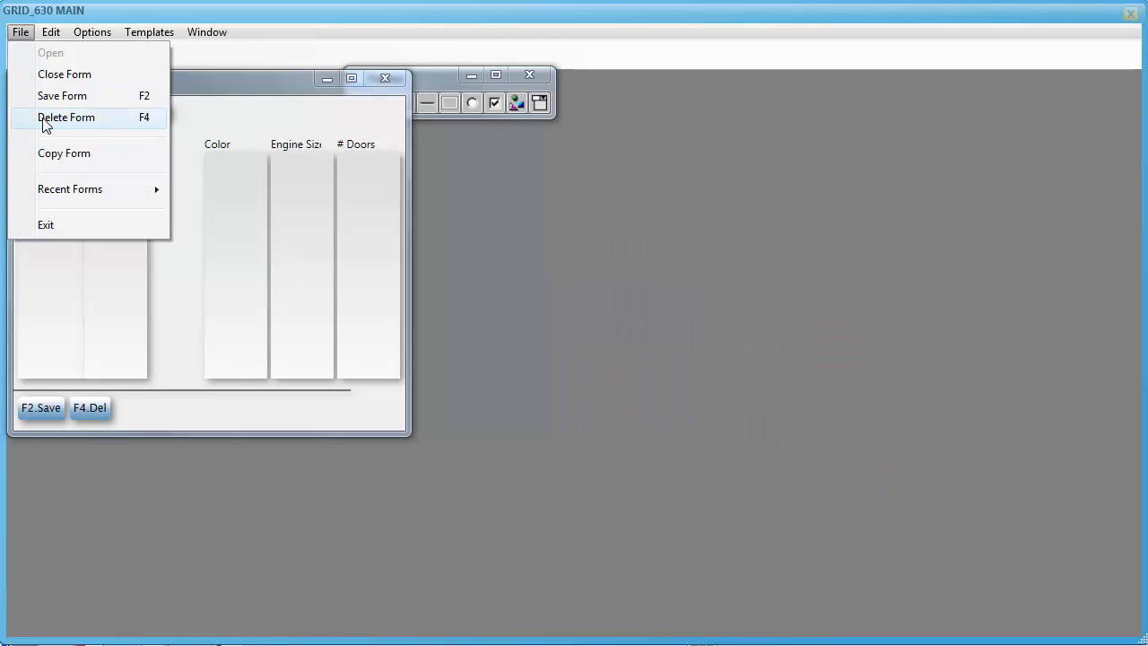
{"action": "left_click", "coordinate": [21, 31]}
{"action": "left_click", "coordinate": [20, 32]}
{"action": "left_click", "coordinate": [151, 221]}
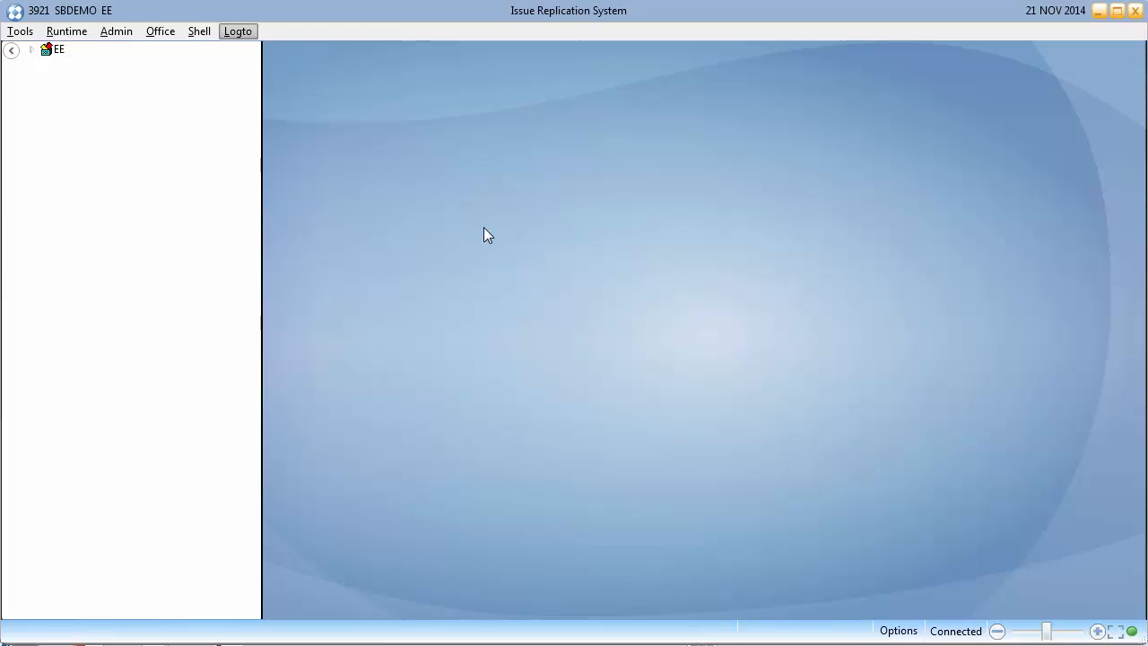
Step: Rerun the grid screen process and load record code 1 in New Features
{"action": "key", "text": "slash"}
{"action": "key", "text": "Return"}
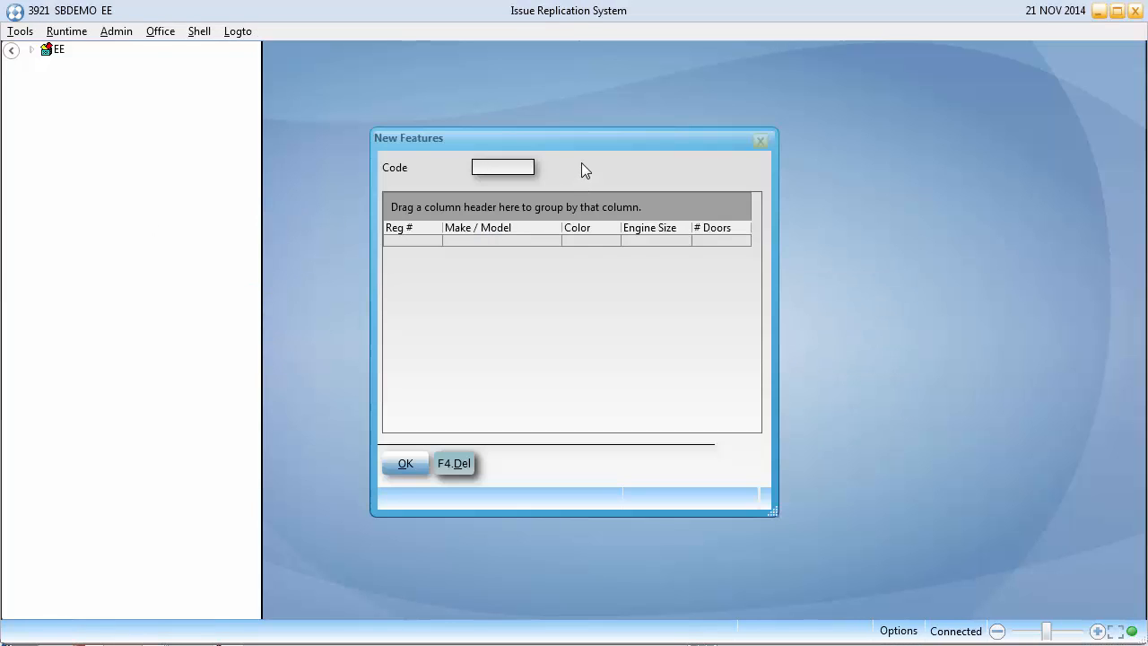
{"action": "type", "text": "1"}
{"action": "key", "text": "Return"}
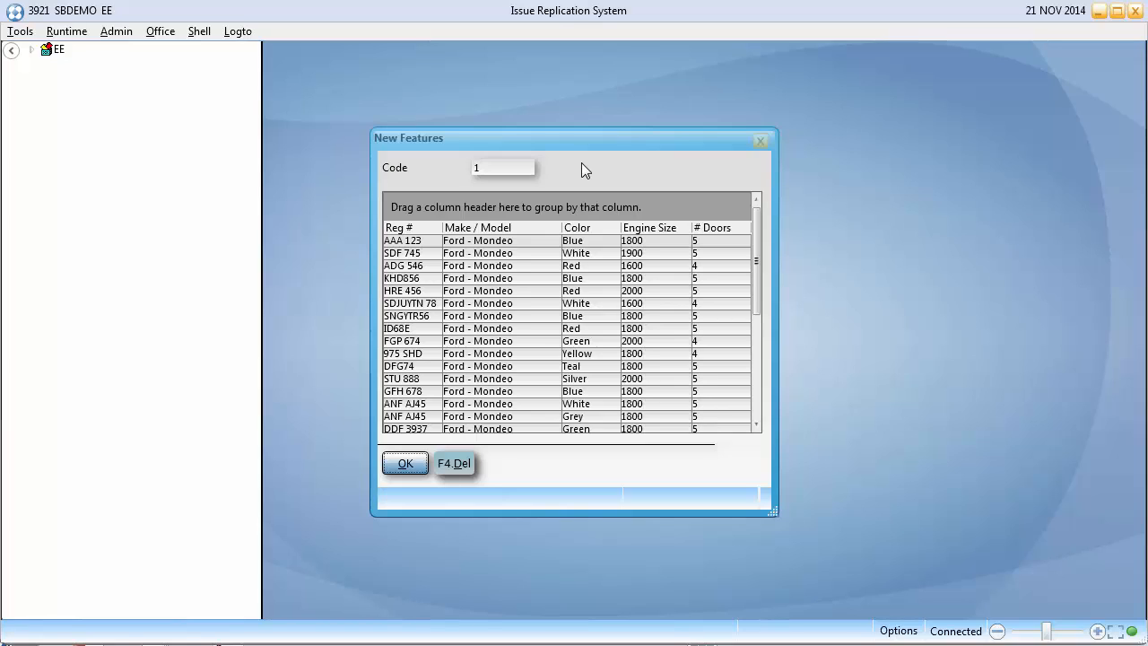
Step: Group the grid rows by Engine Size, with Color as a second grouping level beneath it
{"action": "left_click", "coordinate": [582, 166]}
{"action": "left_click_drag", "start_coordinate": [645, 230], "coordinate": [458, 204]}
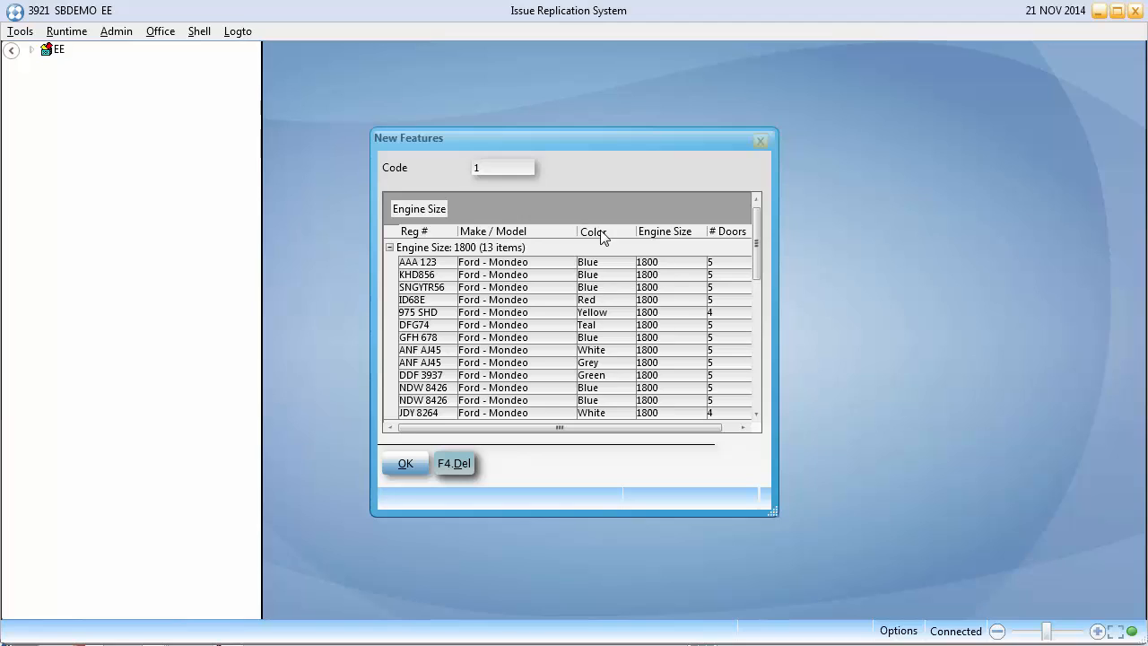
{"action": "mouse_move", "coordinate": [601, 234]}
{"action": "left_mouse_down"}
{"action": "mouse_move", "coordinate": [594, 216]}
{"action": "mouse_move", "coordinate": [516, 217]}
{"action": "mouse_move", "coordinate": [459, 190]}
{"action": "mouse_move", "coordinate": [395, 188]}
{"action": "mouse_move", "coordinate": [398, 208]}
{"action": "left_mouse_up"}
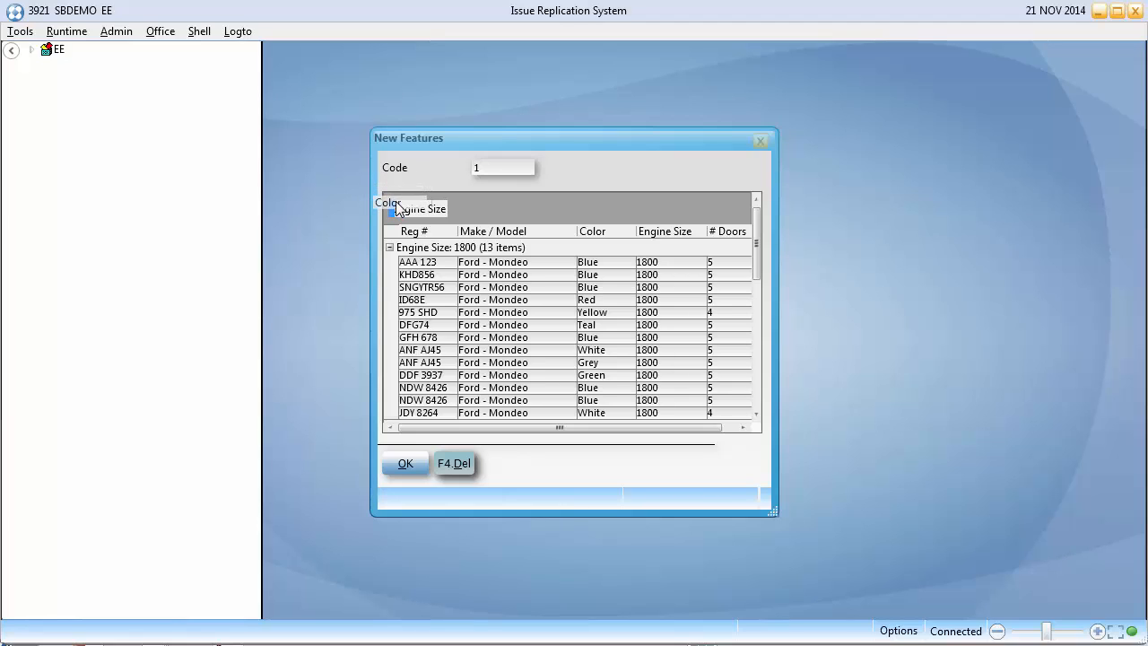
{"action": "mouse_move", "coordinate": [398, 209]}
{"action": "left_mouse_down"}
{"action": "mouse_move", "coordinate": [454, 193]}
{"action": "mouse_move", "coordinate": [532, 206]}
{"action": "left_mouse_up"}
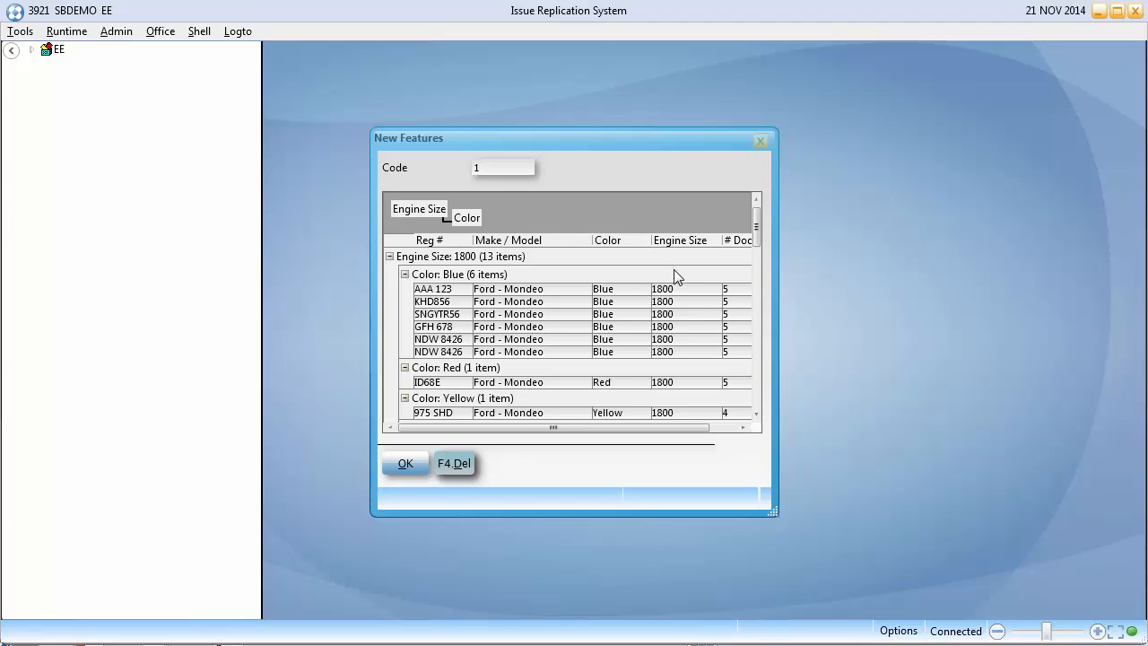
Step: Look through the grouped rows and sort the Color groups in descending order
{"action": "left_click", "coordinate": [758, 412]}
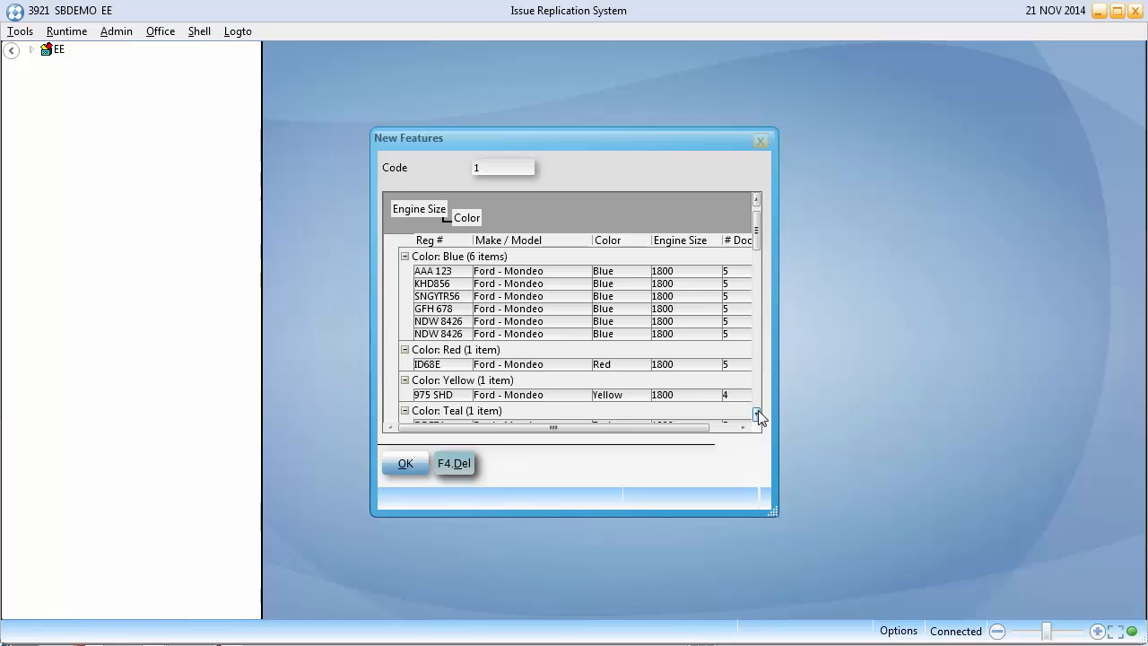
{"action": "left_click", "coordinate": [759, 413]}
{"action": "left_click", "coordinate": [758, 413]}
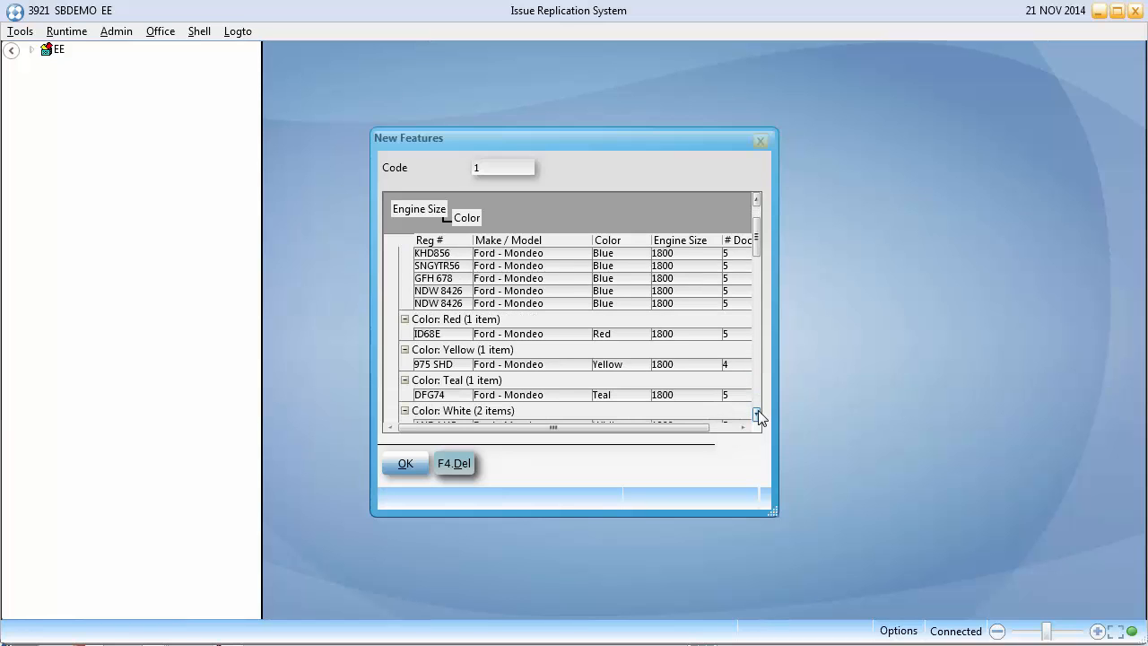
{"action": "left_click", "coordinate": [758, 413]}
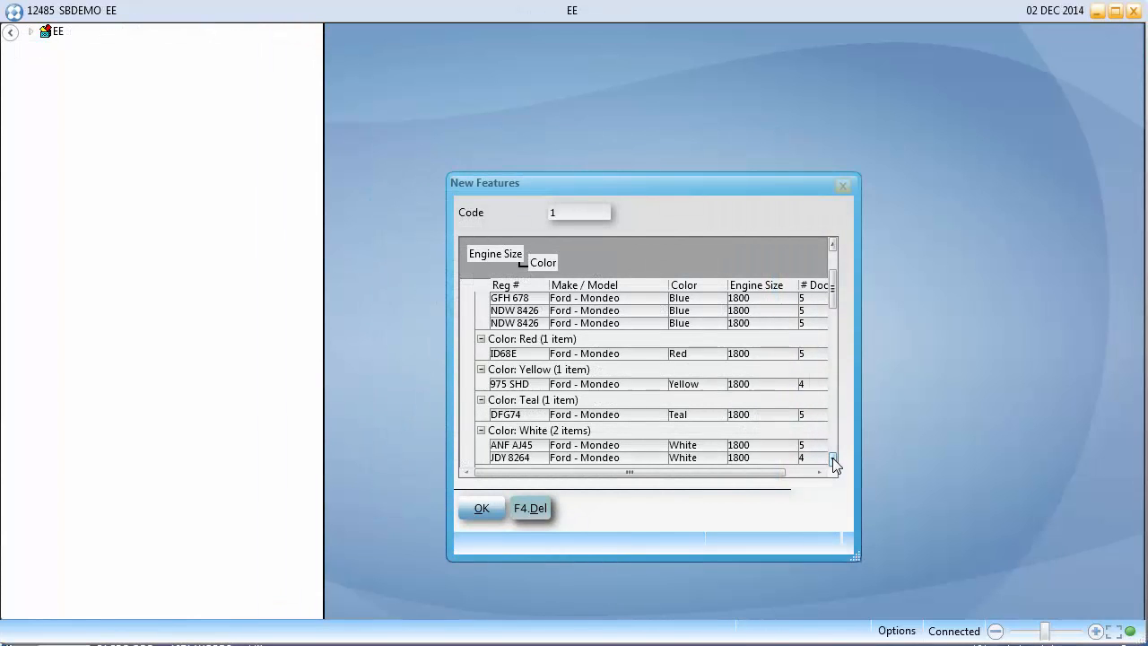
{"action": "left_click", "coordinate": [543, 263]}
{"action": "left_click", "coordinate": [543, 263]}
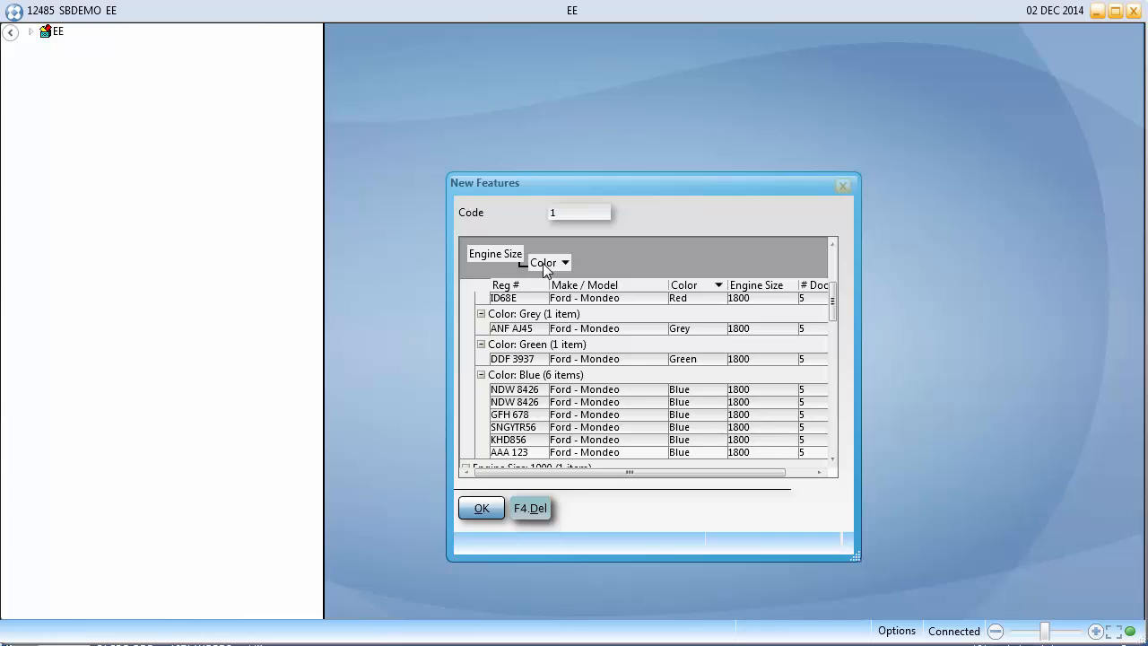
Step: Sort the Engine Size groups in both directions and clear the grid's sorting
{"action": "left_click", "coordinate": [490, 254]}
{"action": "left_click", "coordinate": [489, 254]}
{"action": "left_click", "coordinate": [490, 254], "text": "ctrl"}
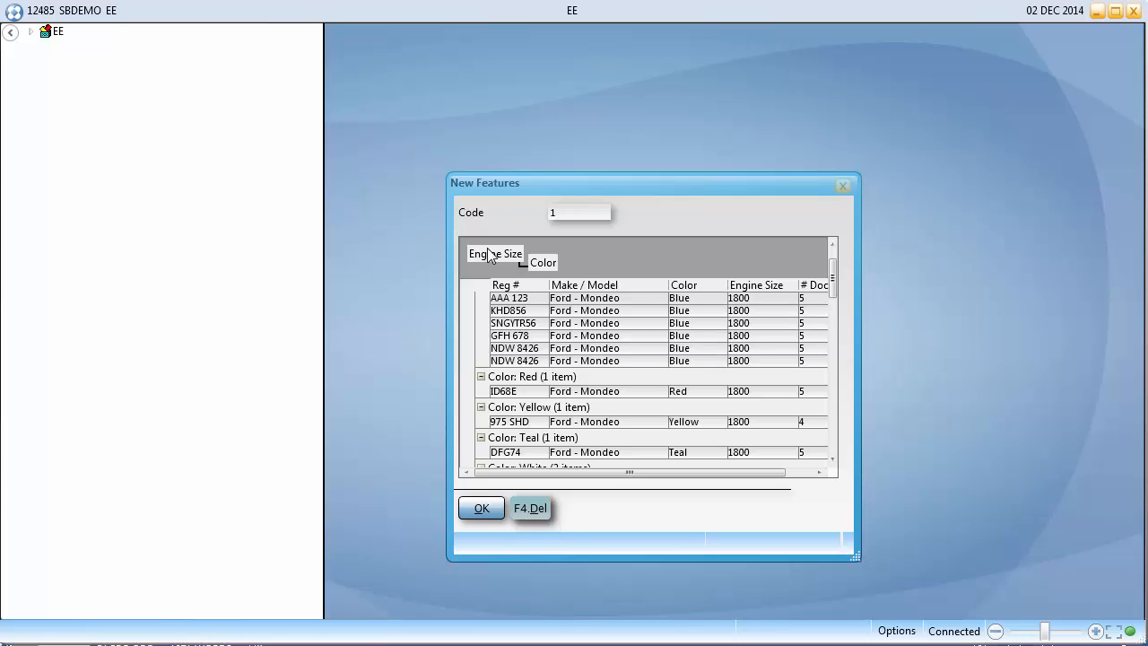
Step: Remove the Color and Engine Size groupings from the grid
{"action": "left_click_drag", "start_coordinate": [543, 260], "coordinate": [746, 214]}
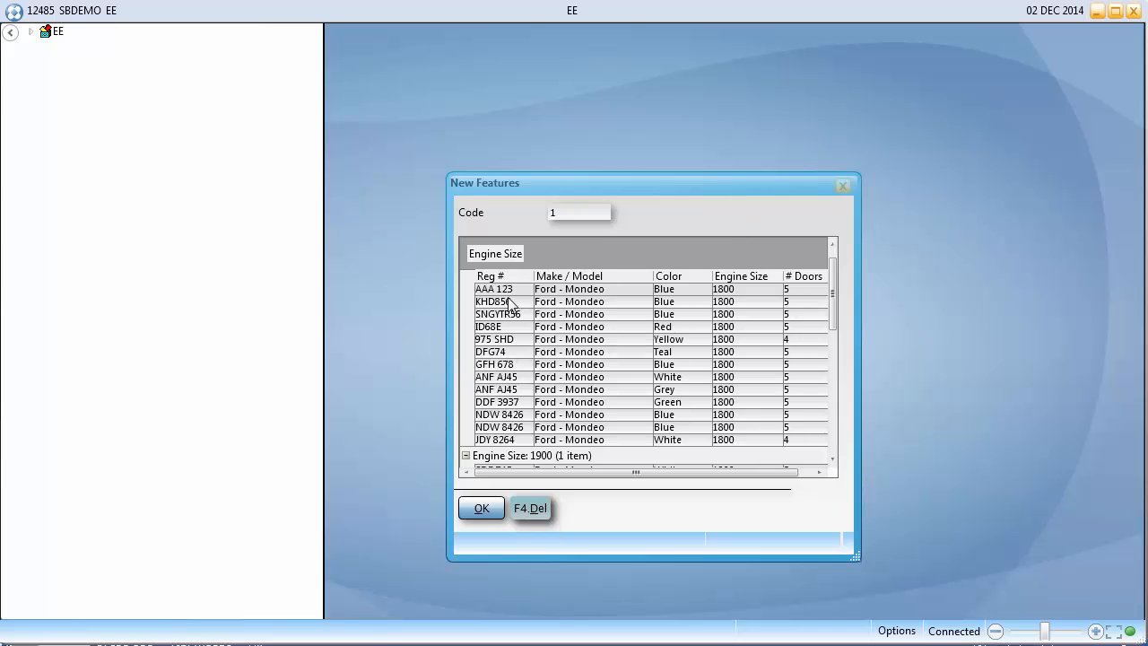
{"action": "left_click_drag", "start_coordinate": [492, 256], "coordinate": [675, 215]}
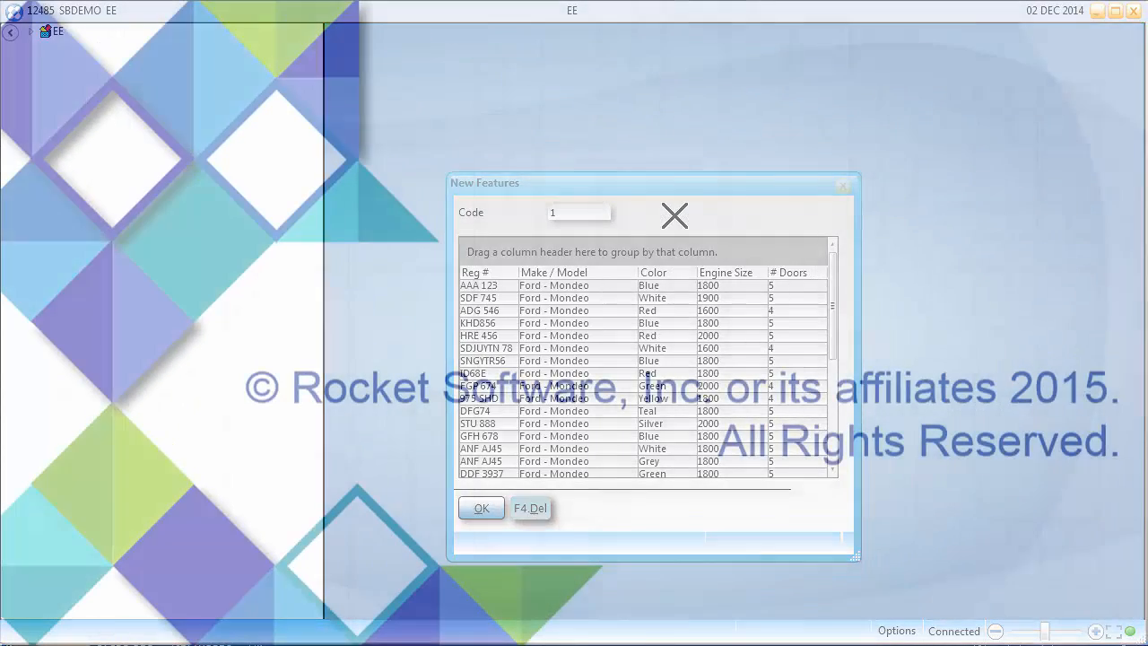